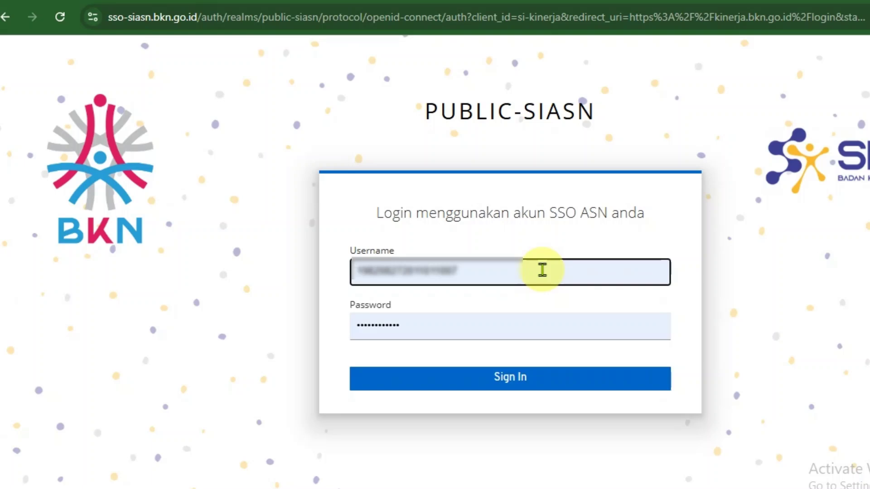
# - Sign in to E-Kinerja BKN with the saved SSO ASN account and dismiss the error
pyautogui.click(542, 270)
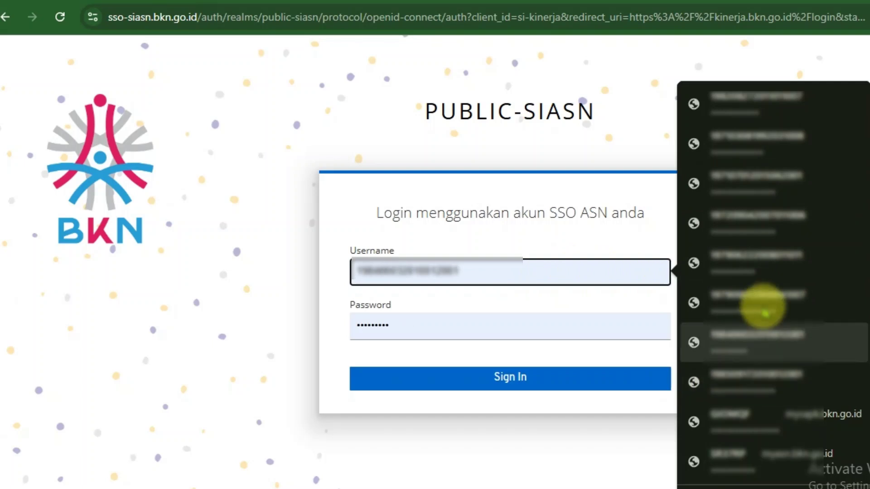
pyautogui.click(763, 303)
pyautogui.click(625, 386)
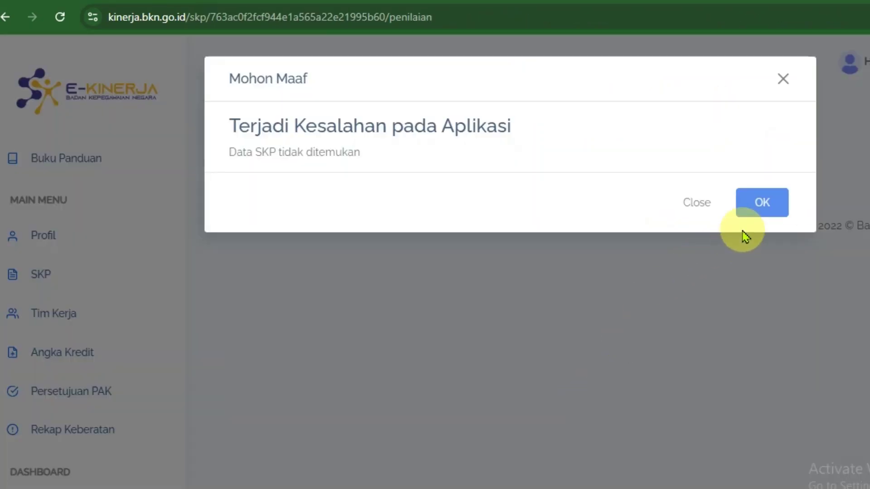
pyautogui.click(763, 204)
# - Open the 2024 SKP assessment and its Triwulan 4 Pengisian Bukti Dukung page
pyautogui.click(33, 284)
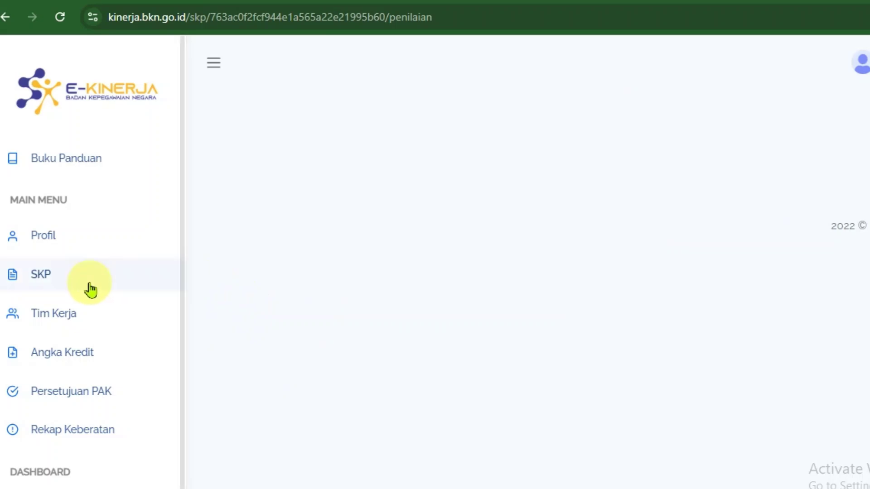
pyautogui.click(60, 280)
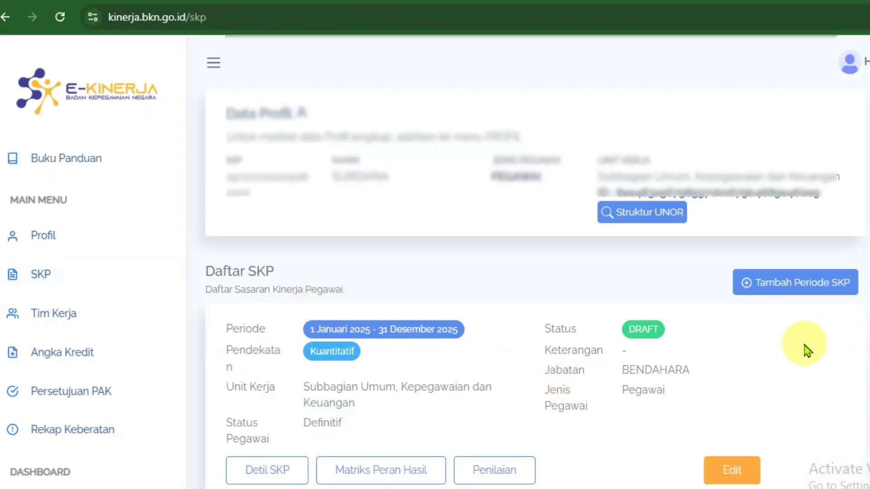
pyautogui.scroll(-8, 797, 343)
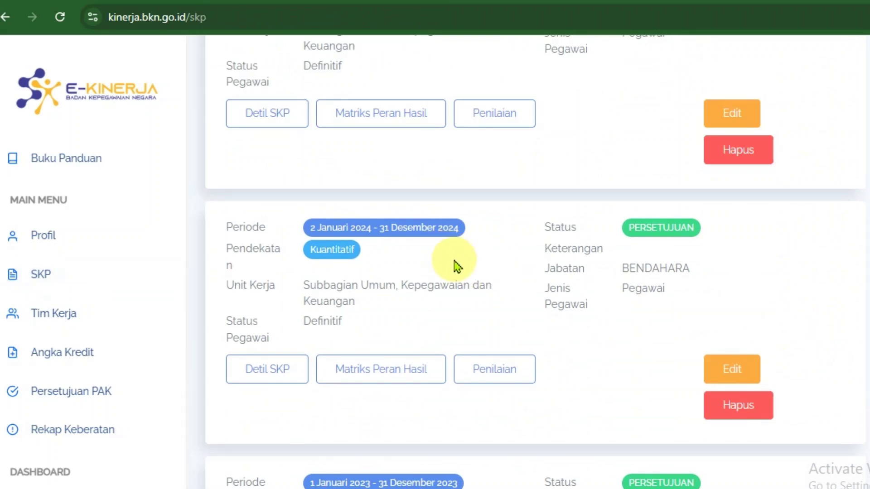
pyautogui.click(504, 382)
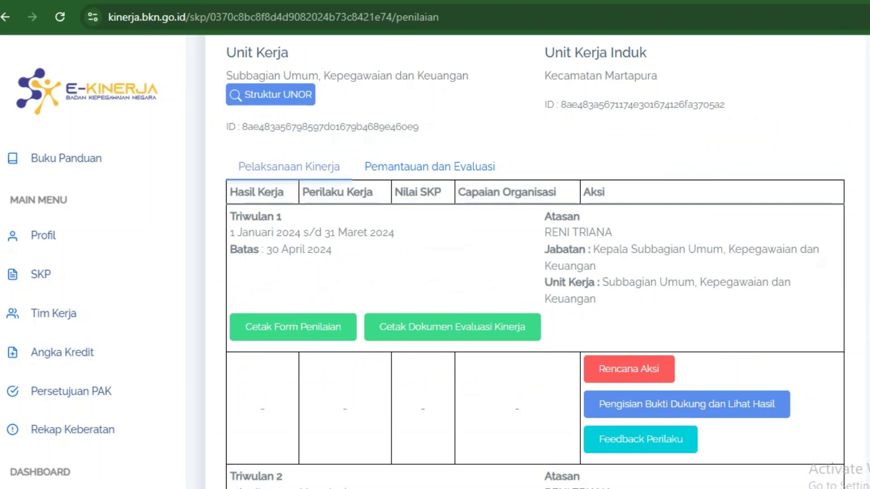
pyautogui.scroll(-15, 534, 263)
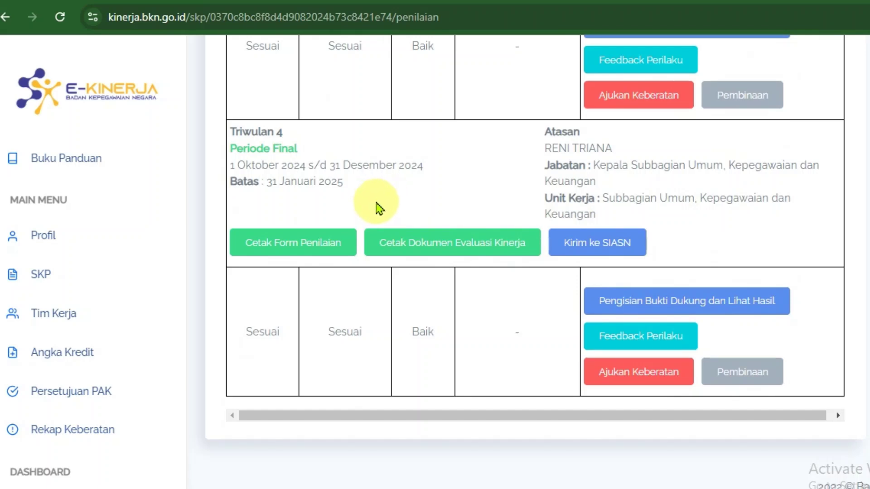
pyautogui.click(646, 311)
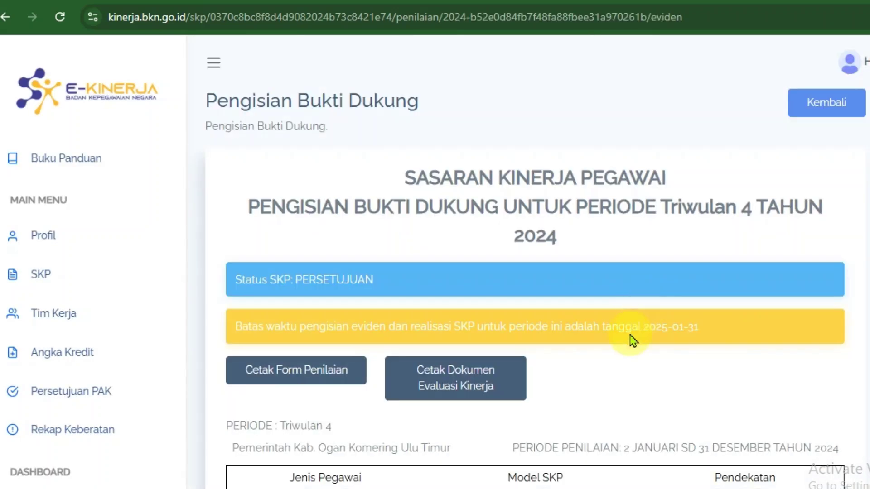
# - Review the Triwulan 4 Hasil Kerja evidence table, including item 3's 98% realisation description
pyautogui.scroll(-10, 643, 299)
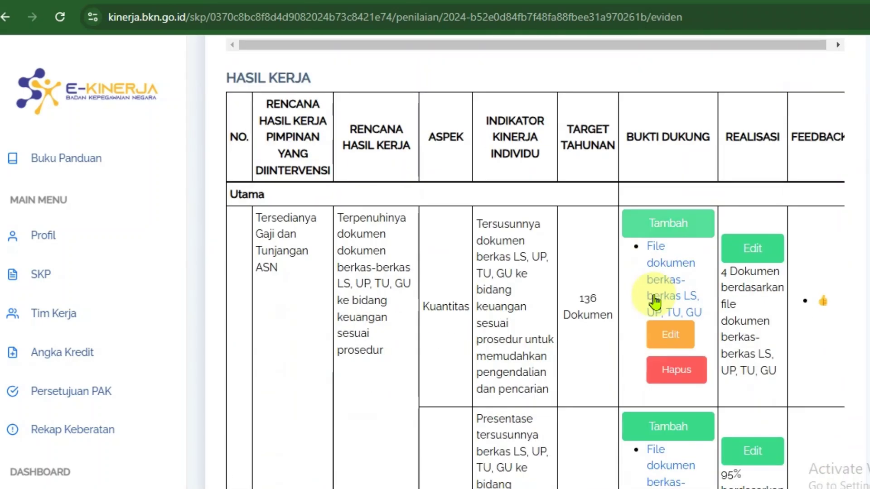
pyautogui.scroll(8, 641, 301)
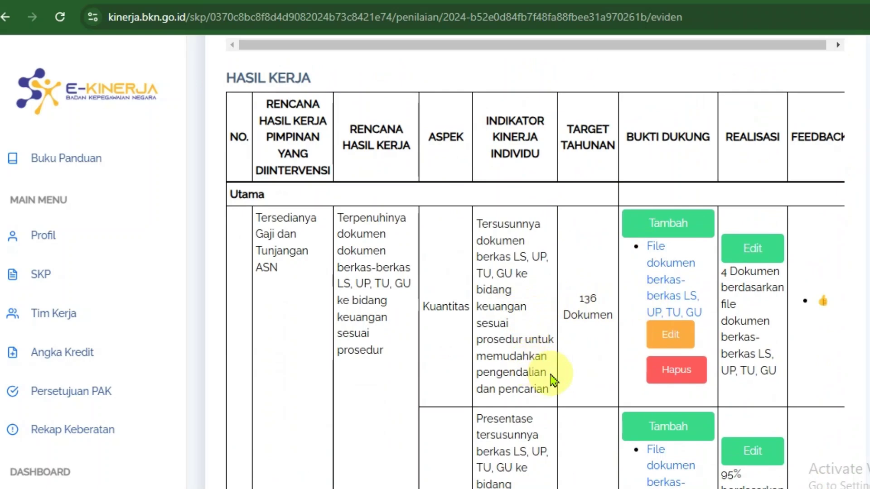
pyautogui.scroll(-4, 318, 340)
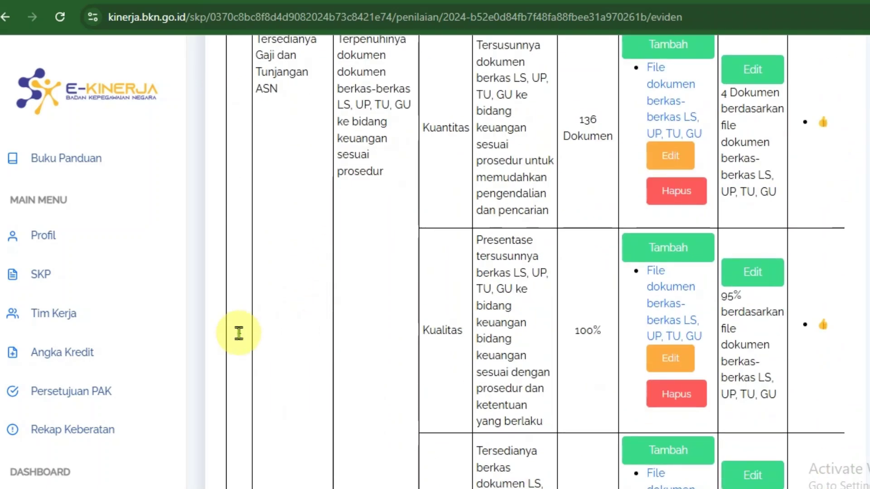
pyautogui.scroll(-7, 239, 342)
pyautogui.scroll(-15, 246, 376)
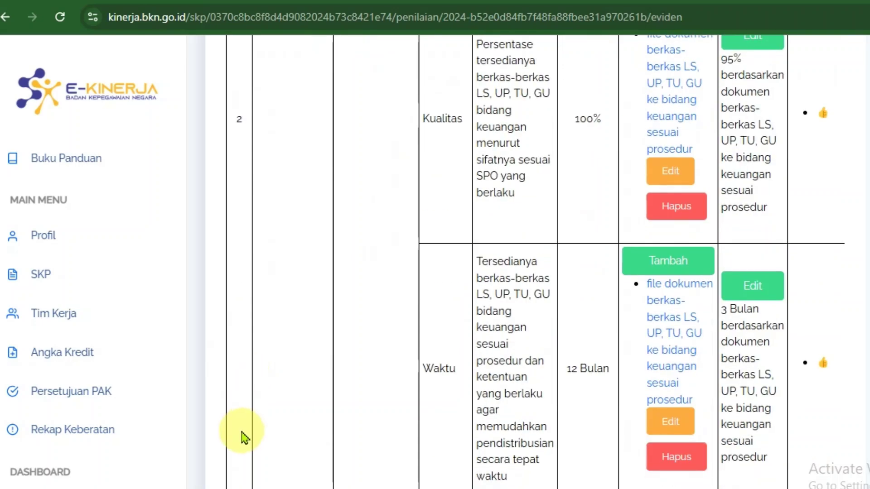
pyautogui.scroll(5, 389, 346)
pyautogui.scroll(-9, 394, 349)
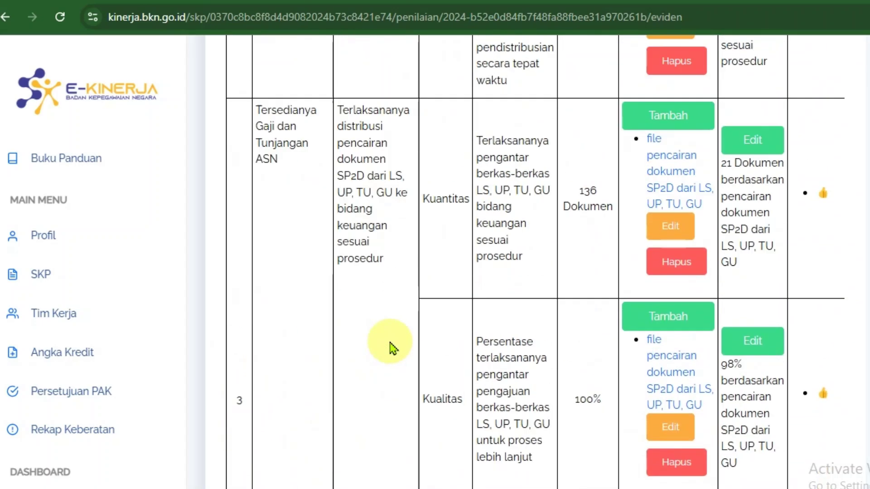
pyautogui.scroll(3, 416, 288)
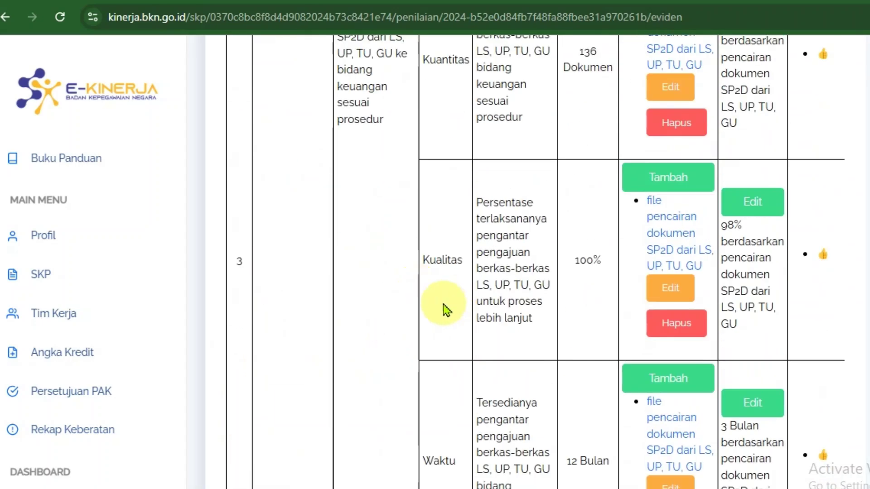
pyautogui.click(576, 300)
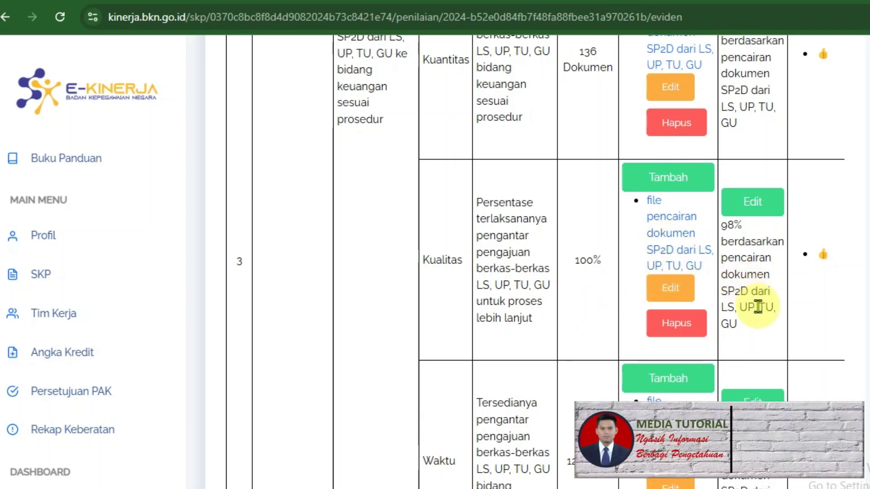
pyautogui.tripleClick(753, 349)
pyautogui.click(597, 240)
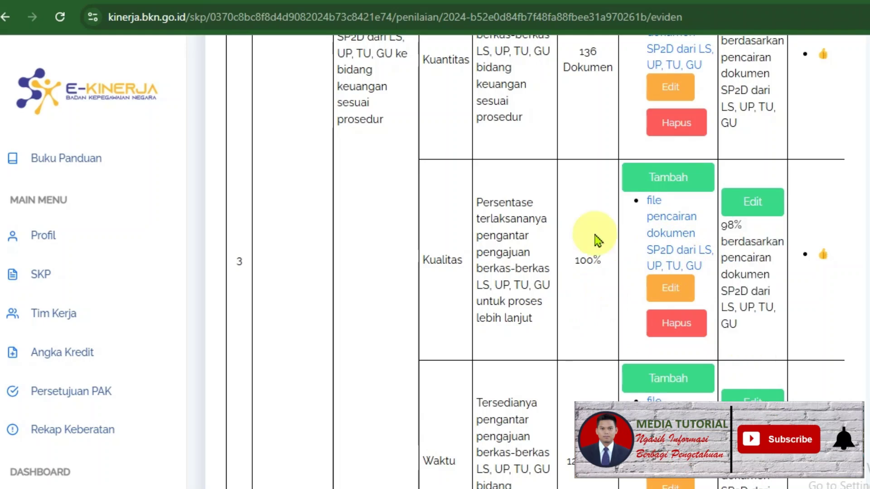
# - Open the Edit Realisasi dialog for item 3's Kuantitas target
pyautogui.hscroll(1, 597, 240)
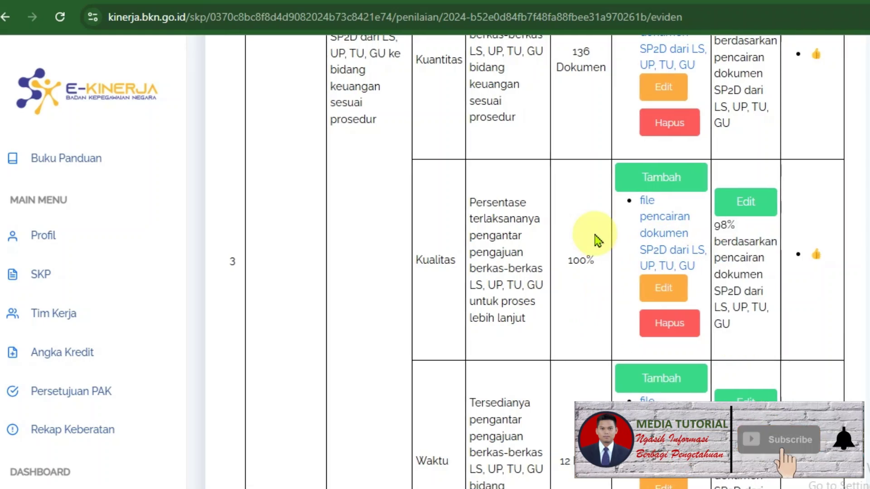
pyautogui.hscroll(-1, 597, 240)
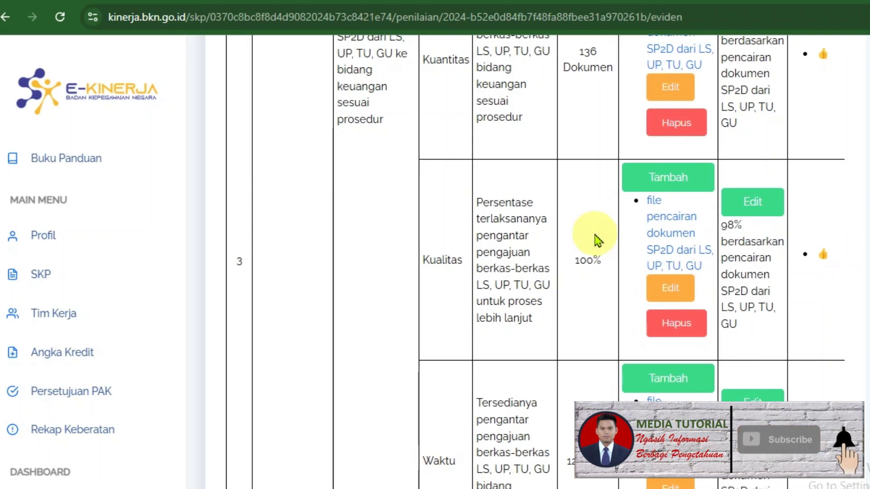
pyautogui.hscroll(1, 806, 277)
pyautogui.scroll(4, 453, 322)
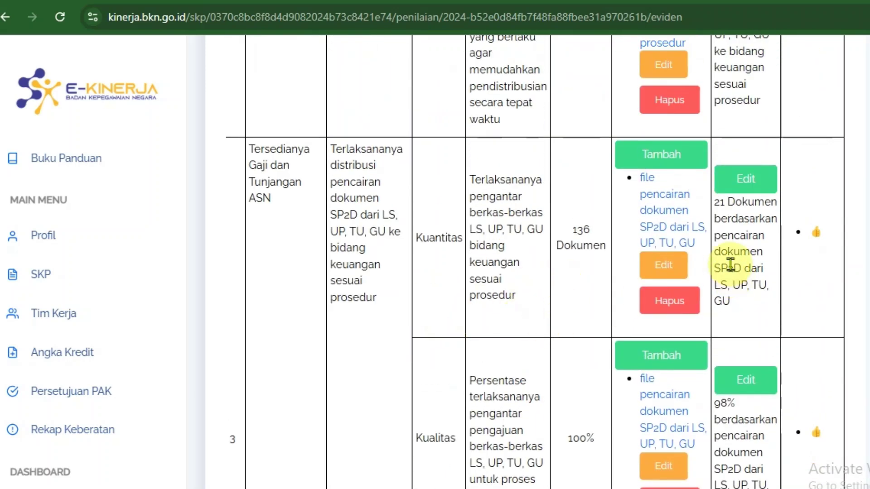
pyautogui.click(751, 186)
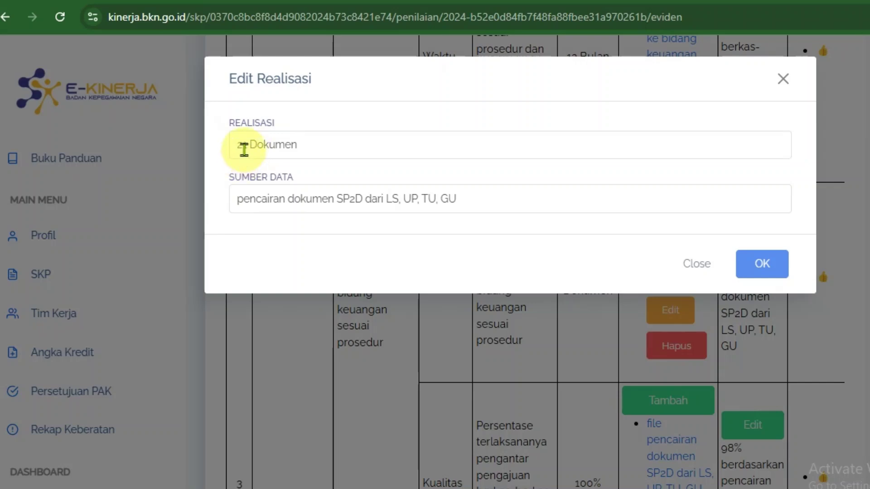
pyautogui.moveTo(238, 147); pyautogui.dragTo(249, 149)
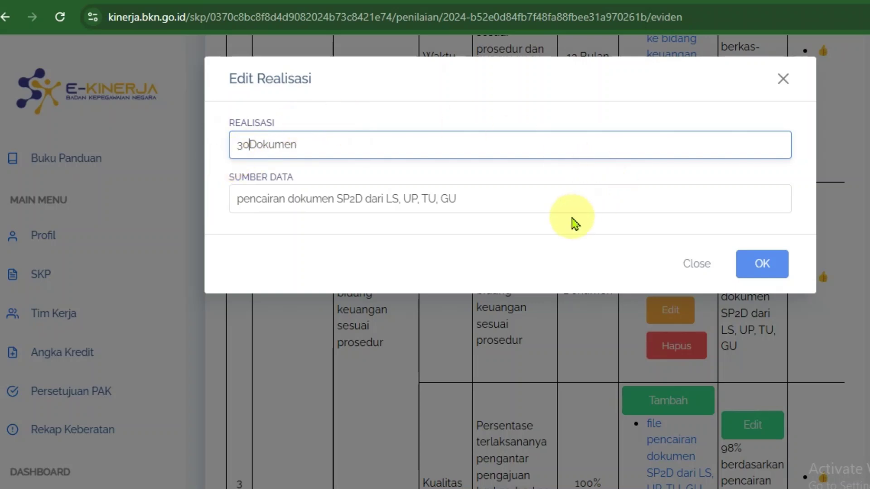
pyautogui.click(770, 255)
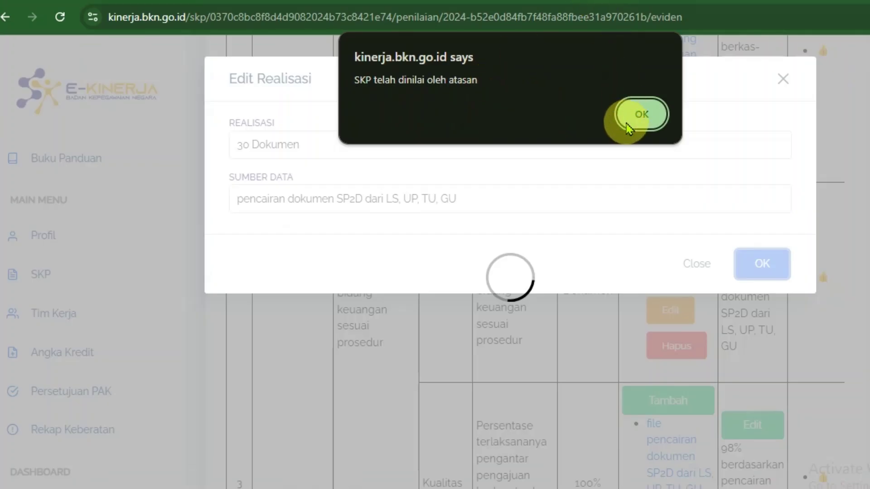
pyautogui.click(747, 168)
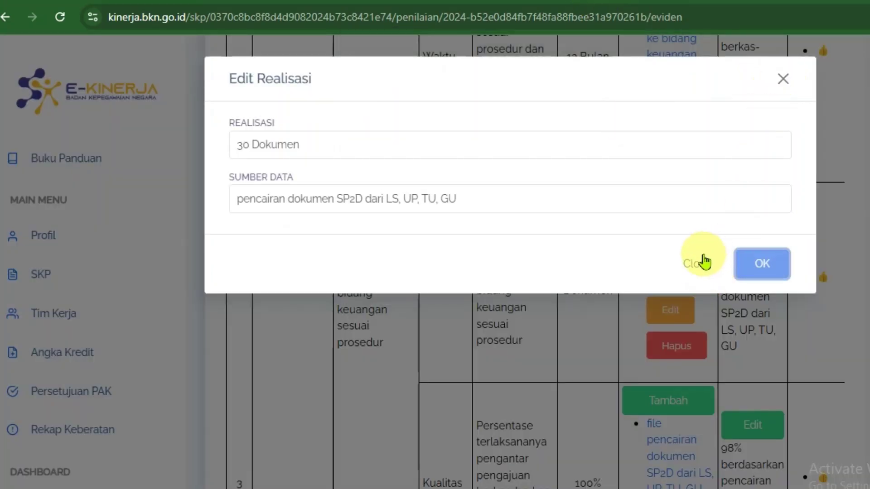
pyautogui.click(698, 267)
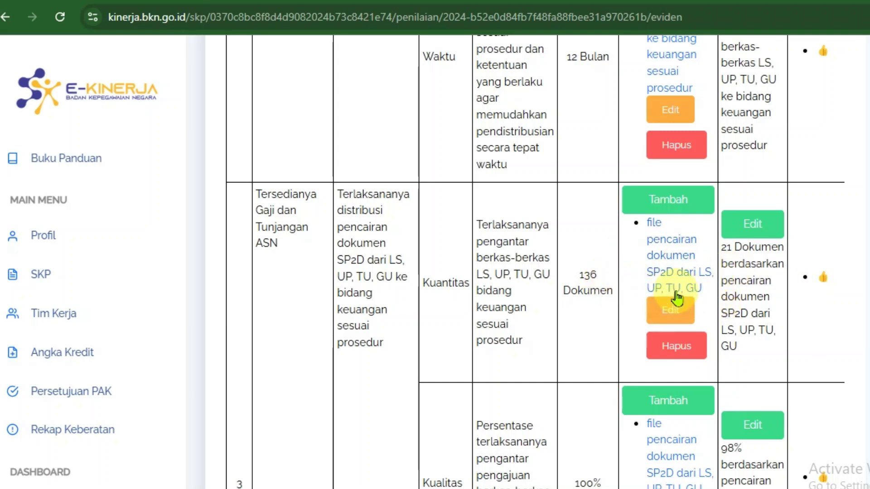
# - Open row 2's 'file dokumen berkas-berkas' Kuantitas evidence link in a new tab
pyautogui.scroll(2, 676, 267)
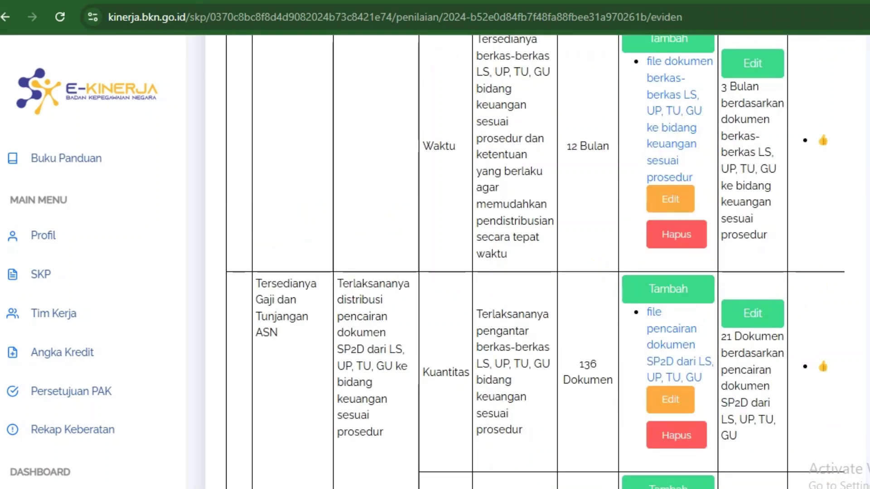
pyautogui.scroll(-5, 252, 346)
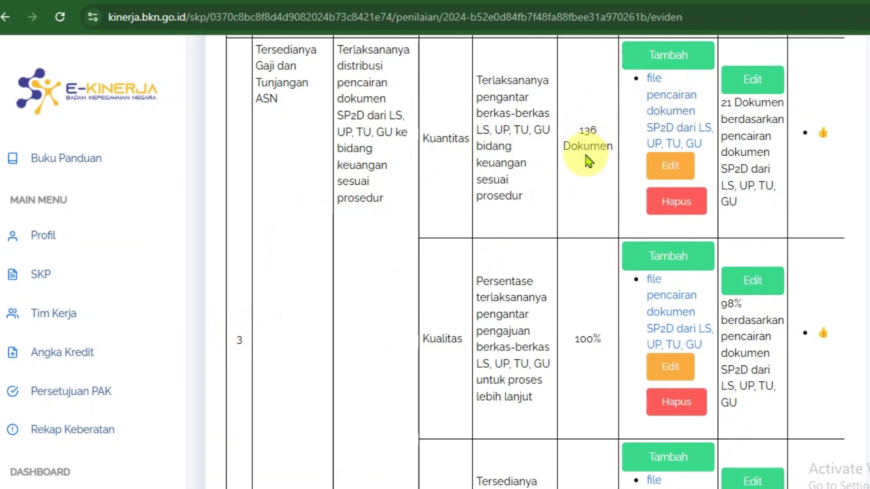
pyautogui.moveTo(428, 143); pyautogui.dragTo(644, 140)
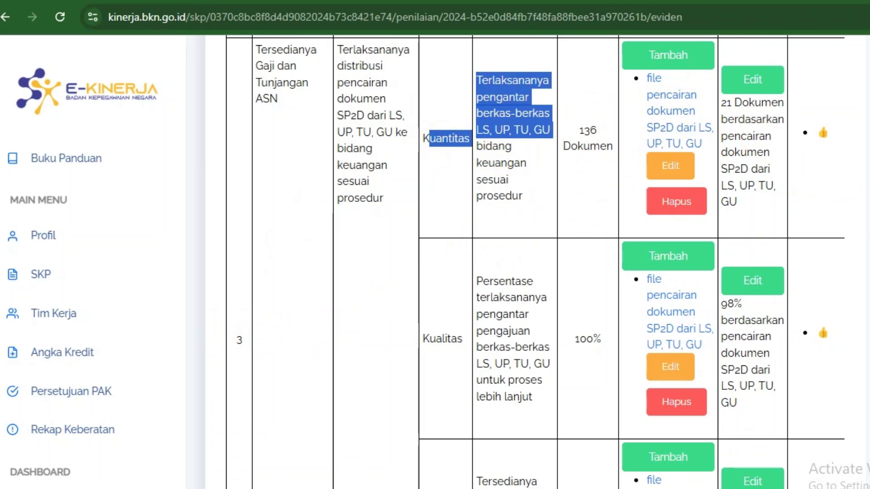
pyautogui.scroll(4, 535, 263)
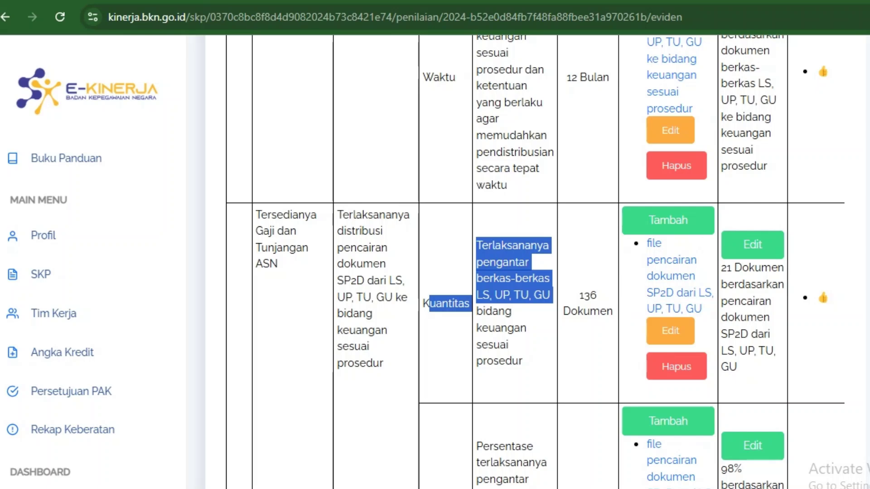
pyautogui.scroll(10, 535, 262)
pyautogui.scroll(4, 722, 168)
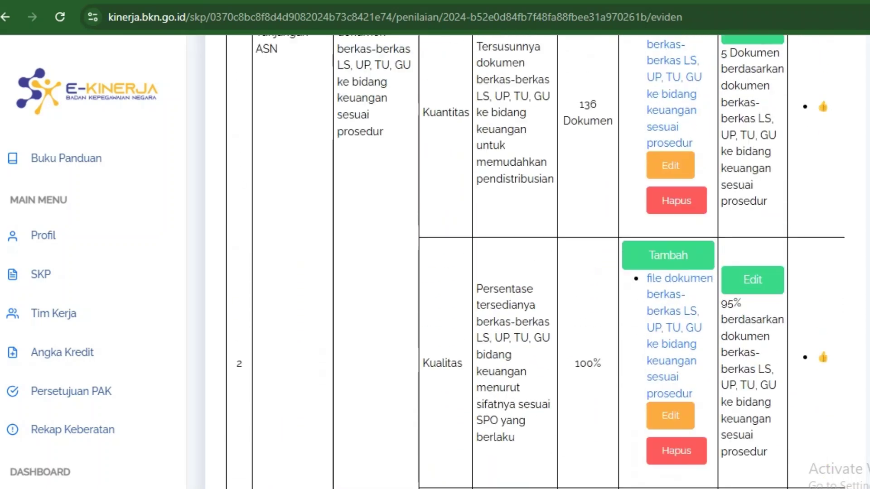
pyautogui.scroll(-3, 723, 168)
pyautogui.scroll(1, 723, 168)
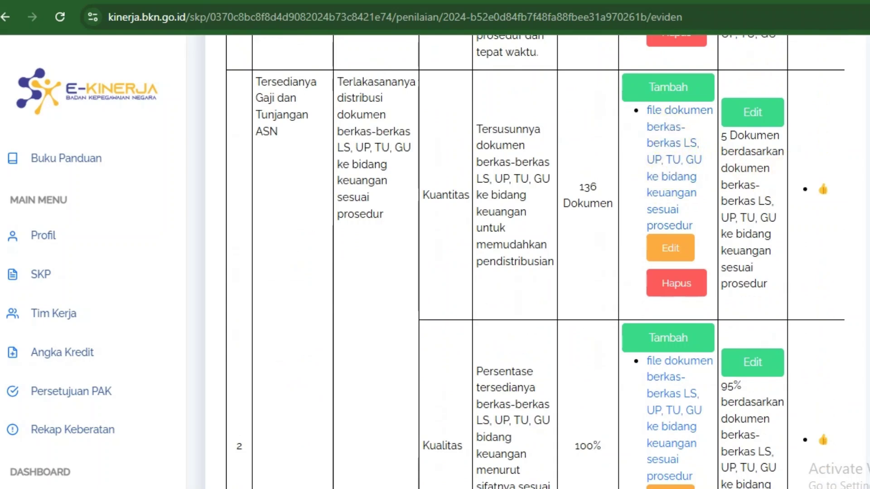
pyautogui.rightClick(662, 155)
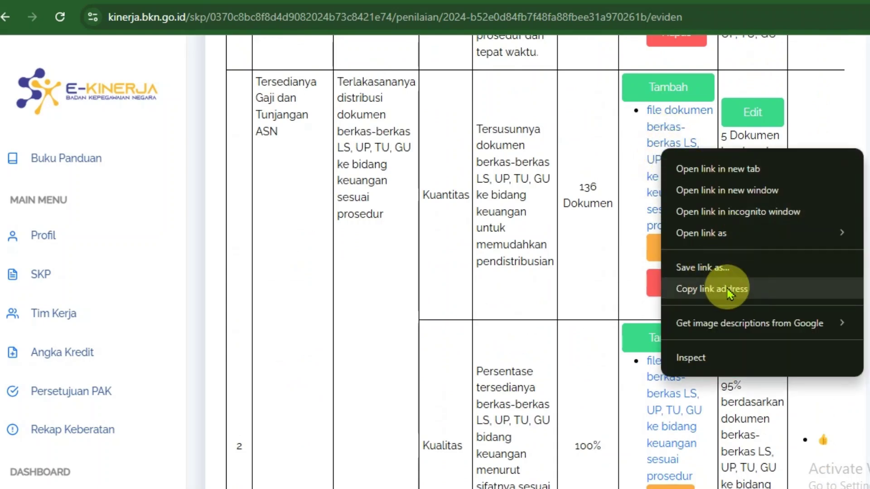
pyautogui.click(652, 132)
# - Copy the RHK II Drive folder address and close the tab, returning to E-Kinerja
pyautogui.click(655, 134)
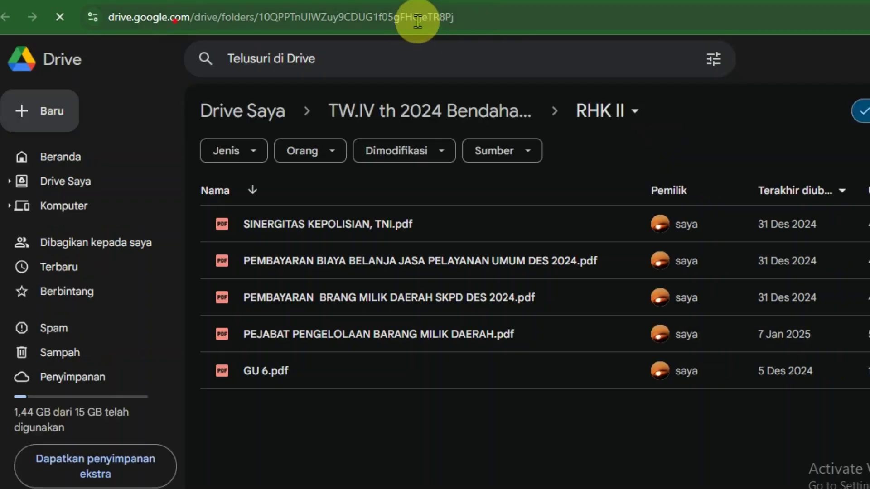
pyautogui.click(145, 20)
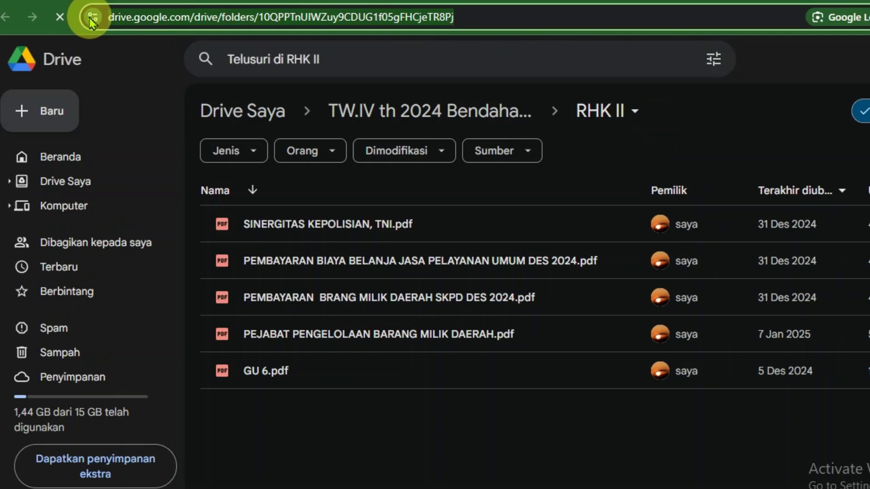
pyautogui.hotkey('ctrl', 'w')
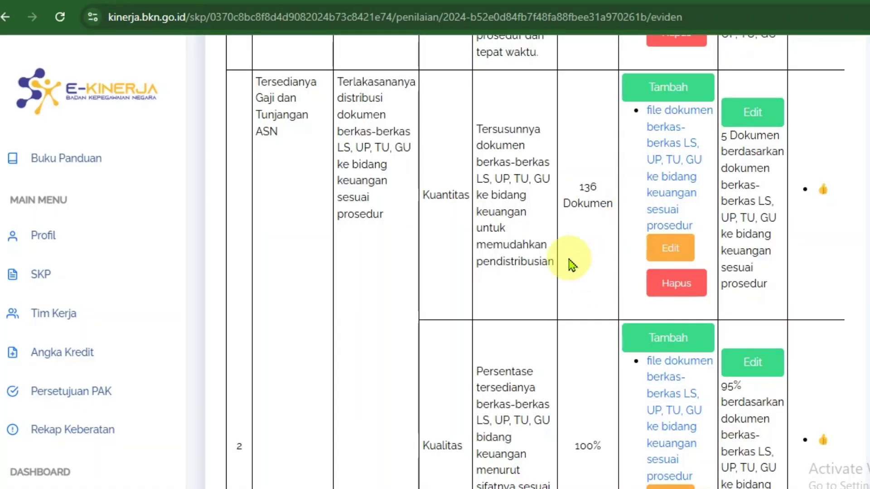
pyautogui.scroll(-8, 381, 443)
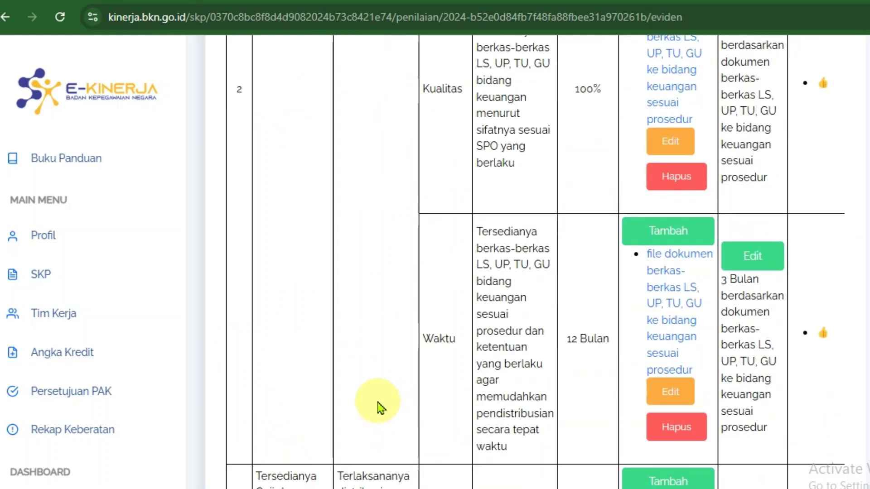
pyautogui.scroll(-8, 338, 249)
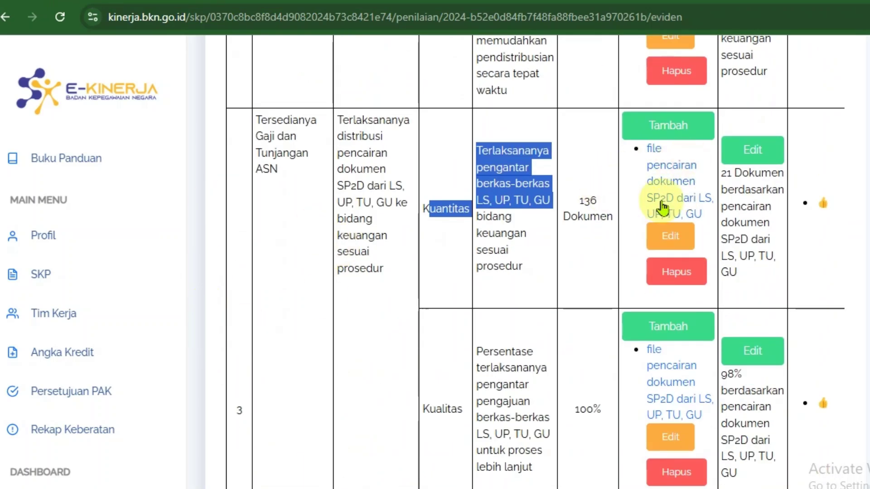
pyautogui.click(671, 236)
pyautogui.moveTo(649, 196); pyautogui.dragTo(107, 210)
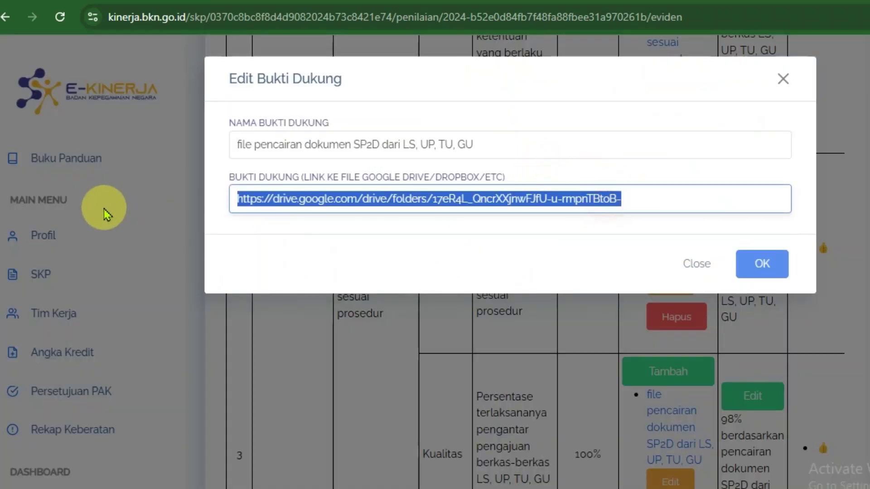
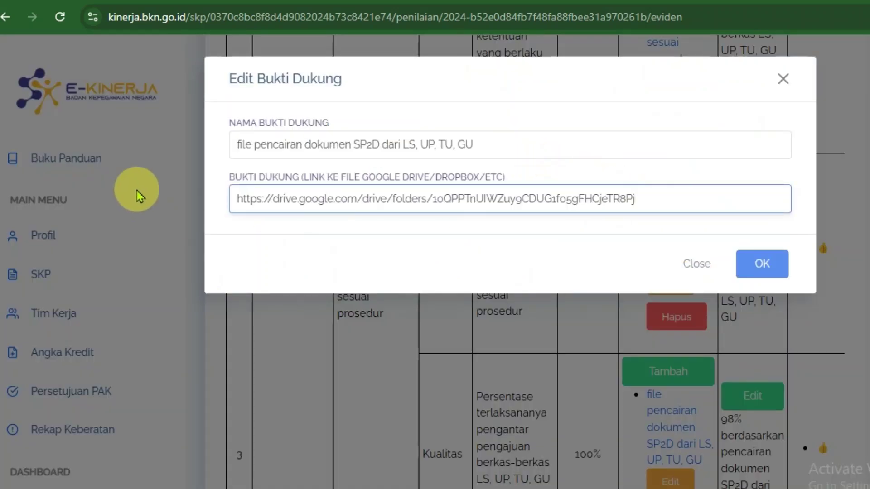
pyautogui.click(761, 268)
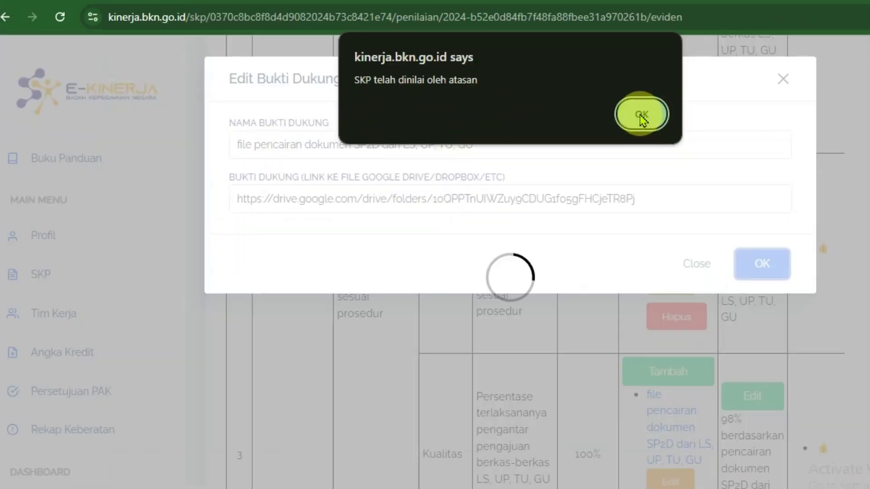
pyautogui.click(641, 115)
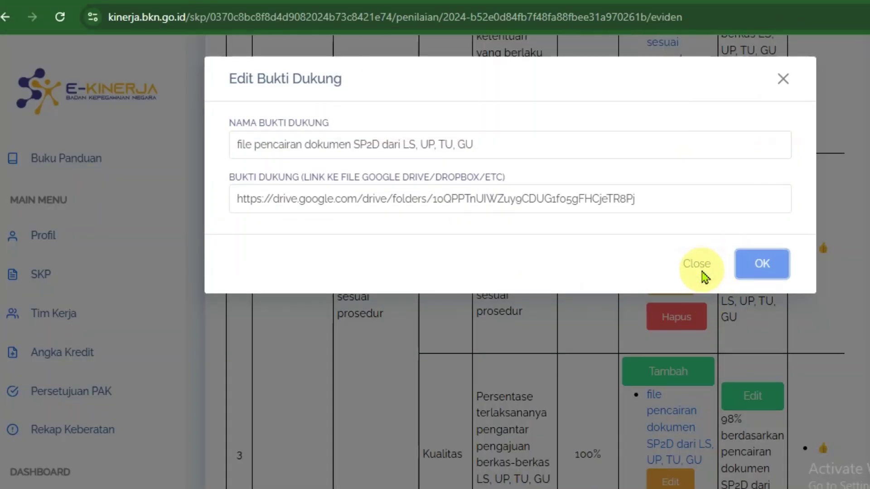
pyautogui.click(700, 268)
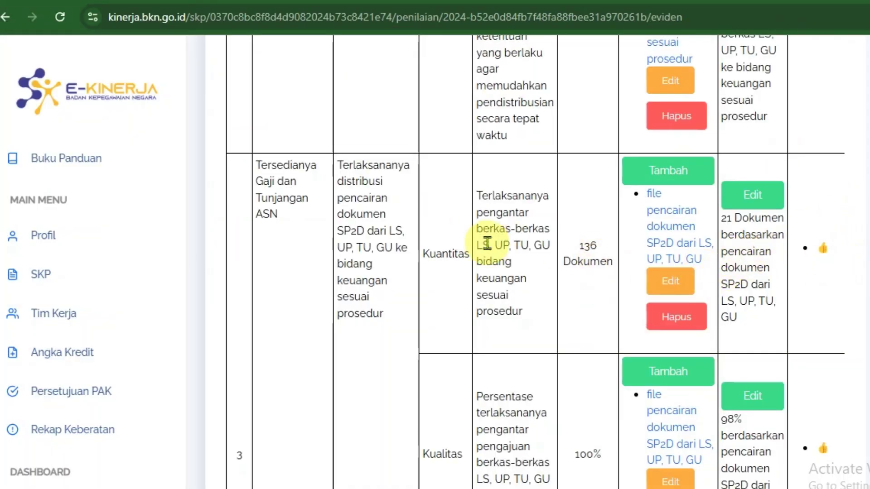
# - Scroll the evidence page and inspect the SESUAI EKSPEKTASI performance rating result
pyautogui.scroll(-4, 534, 231)
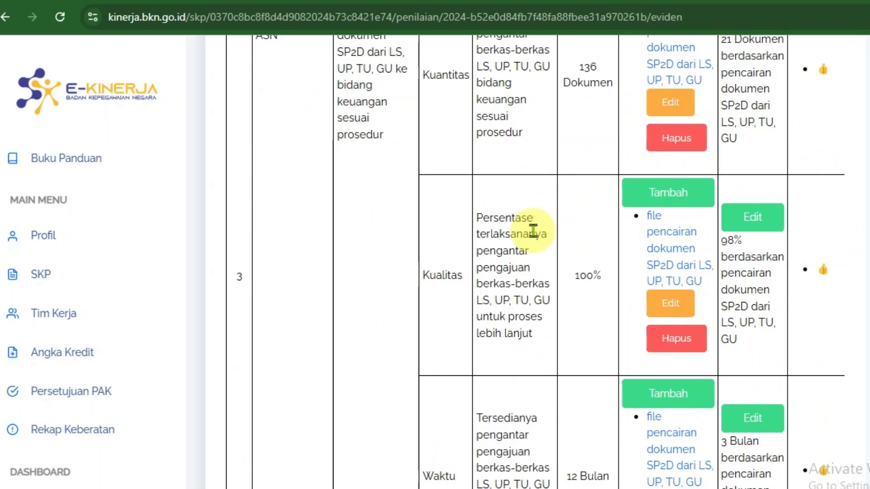
pyautogui.scroll(-20, 522, 234)
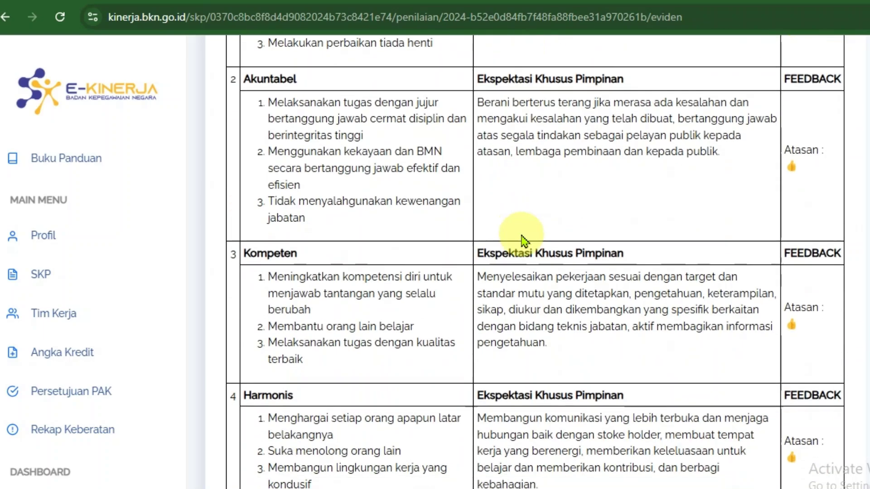
pyautogui.scroll(9, 523, 238)
pyautogui.scroll(-7, 325, 399)
pyautogui.scroll(-8, 323, 399)
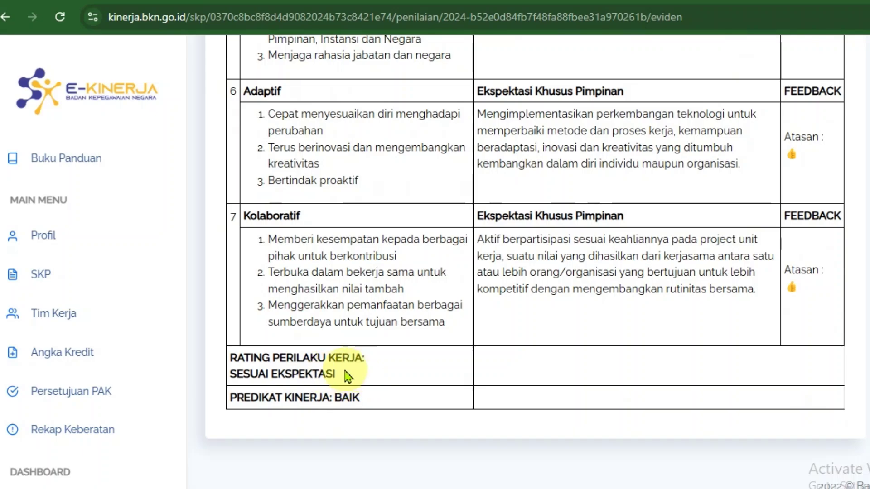
pyautogui.scroll(15, 389, 369)
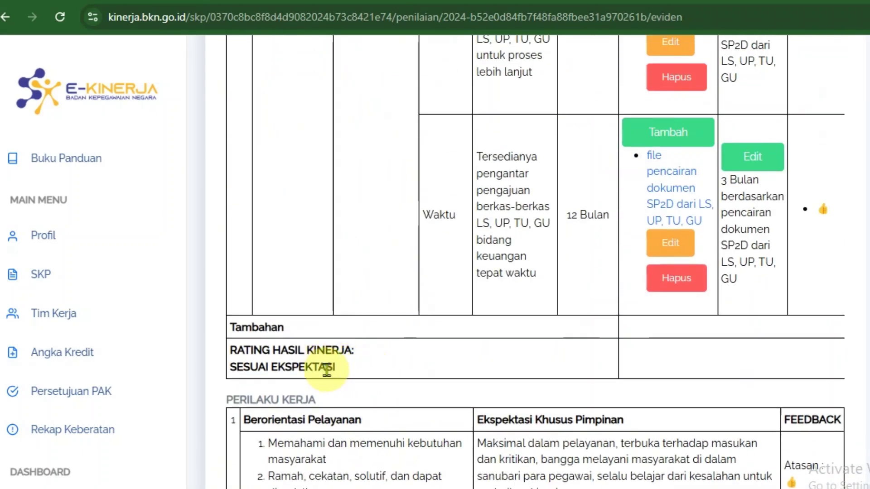
pyautogui.moveTo(339, 375); pyautogui.dragTo(294, 381)
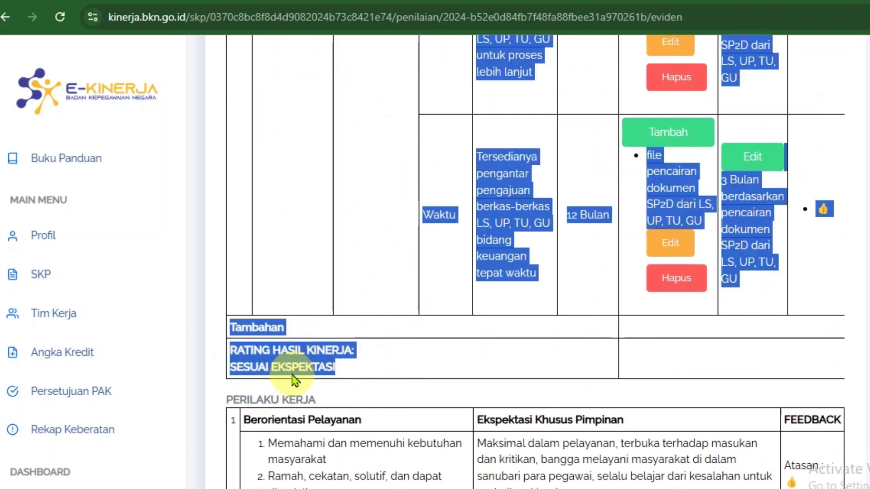
pyautogui.click(374, 376)
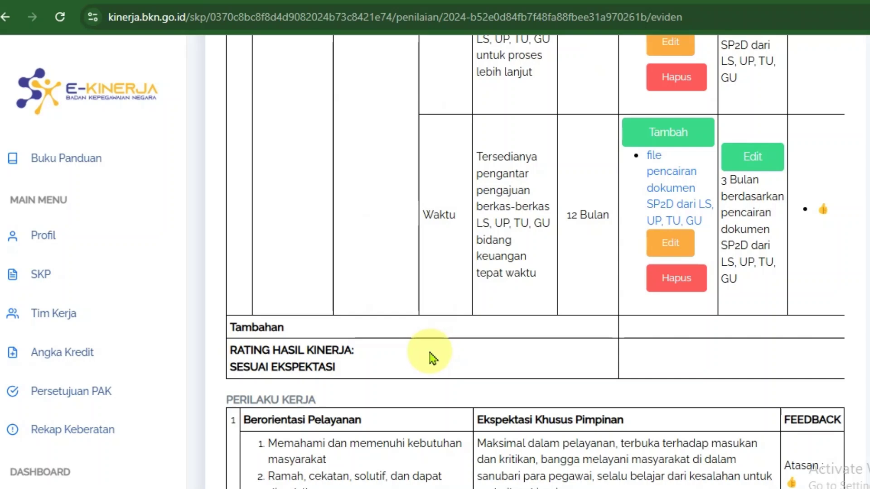
# - Check the RATING HASIL KINERJA: SESUAI EKSPEKTASI row, then scroll back to the top
pyautogui.scroll(-4, 361, 355)
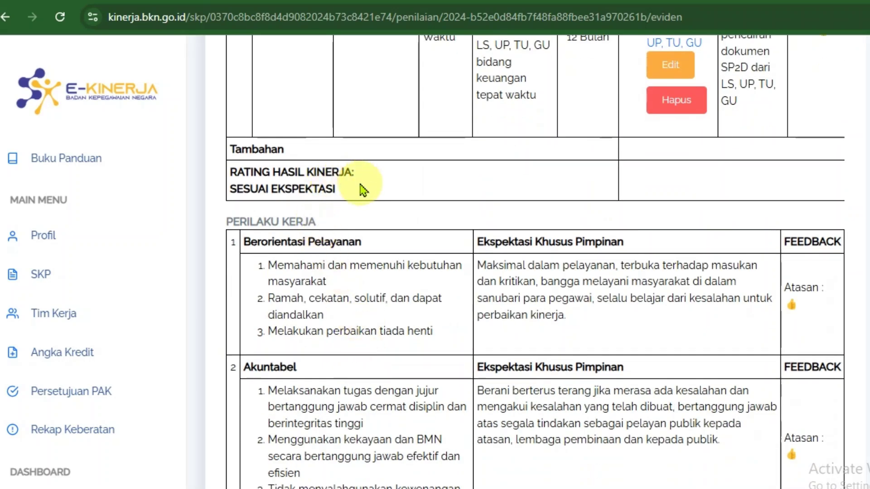
pyautogui.moveTo(374, 195); pyautogui.dragTo(229, 171)
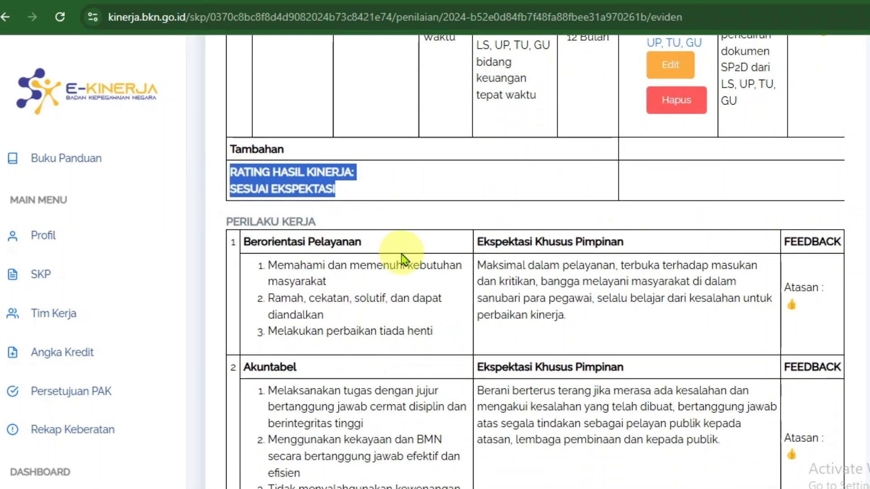
pyautogui.scroll(-15, 399, 275)
pyautogui.scroll(15, 398, 275)
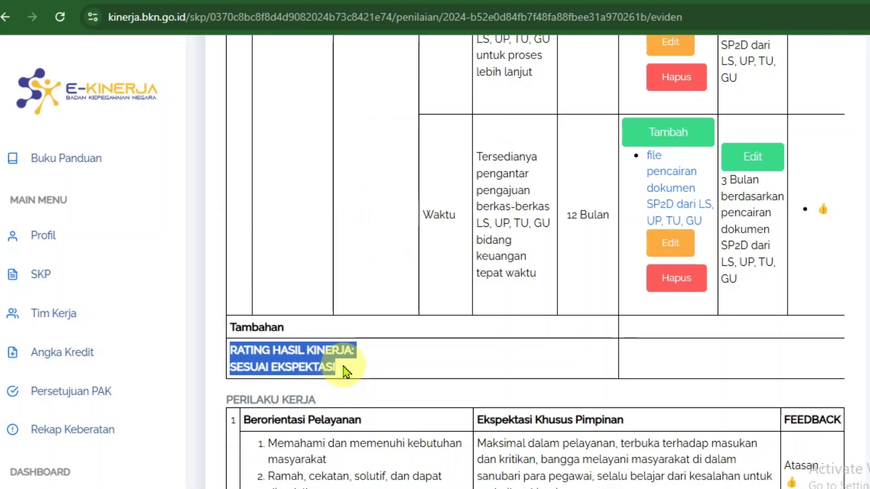
pyautogui.scroll(-15, 348, 367)
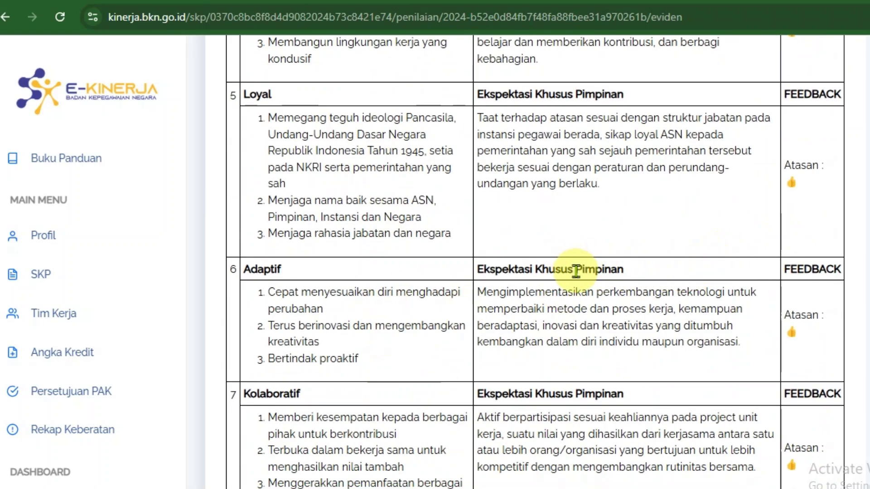
pyautogui.scroll(15, 576, 271)
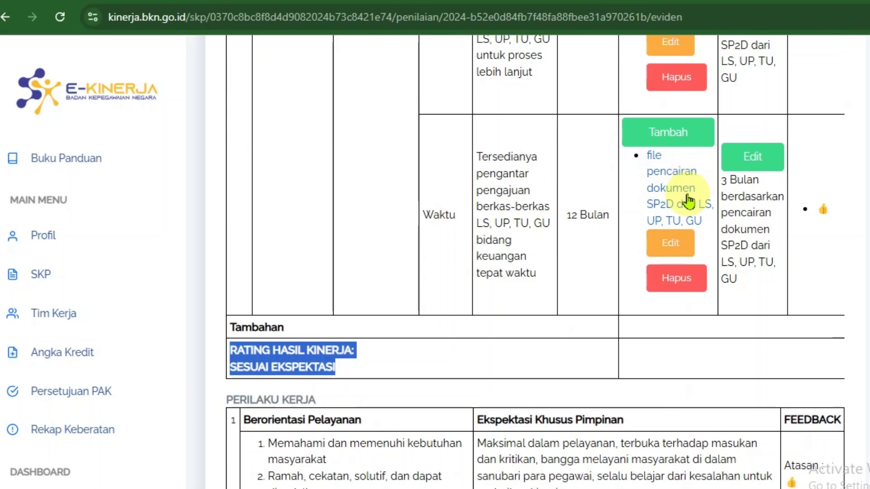
pyautogui.scroll(4, 701, 171)
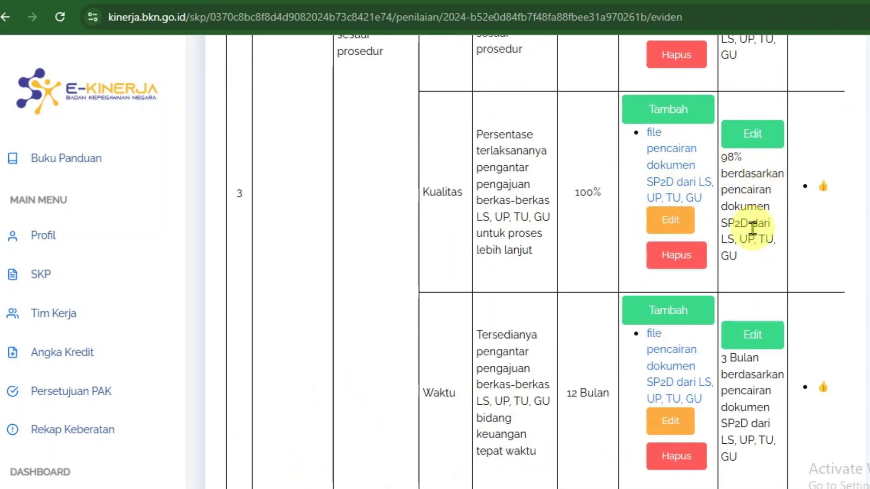
pyautogui.scroll(-8, 605, 295)
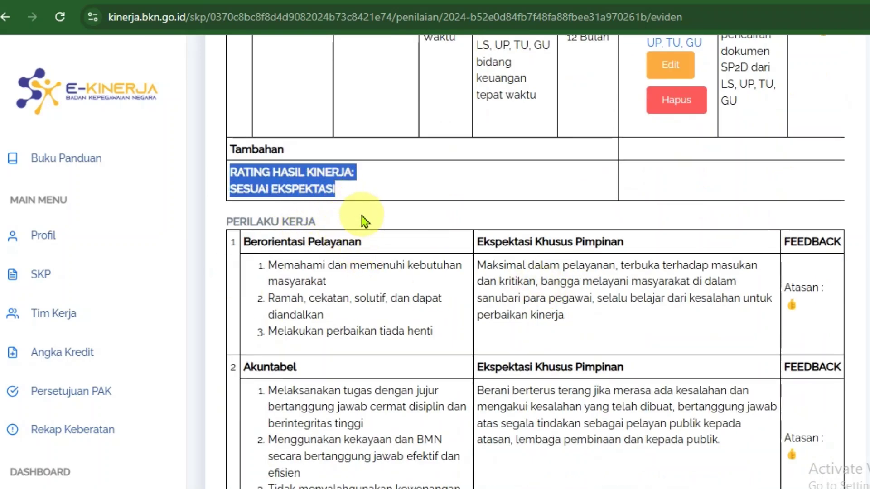
pyautogui.scroll(-8, 330, 208)
pyautogui.scroll(8, 330, 202)
pyautogui.scroll(-17, 345, 268)
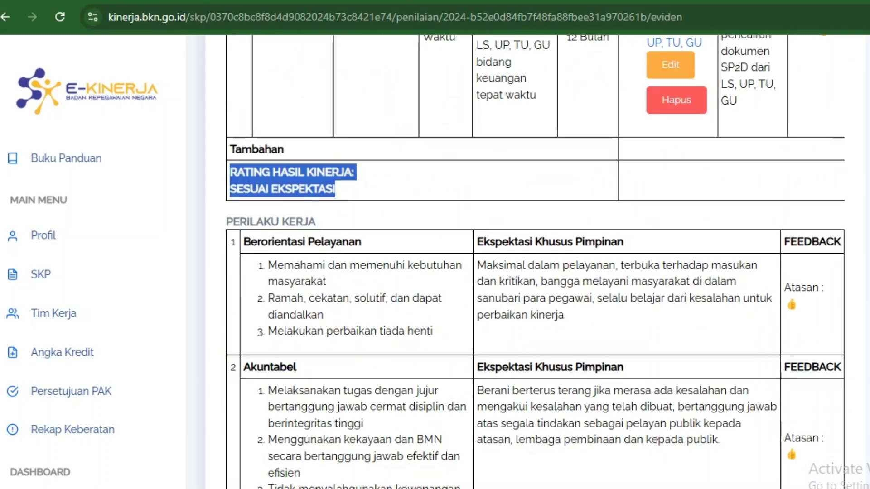
pyautogui.scroll(20, 525, 263)
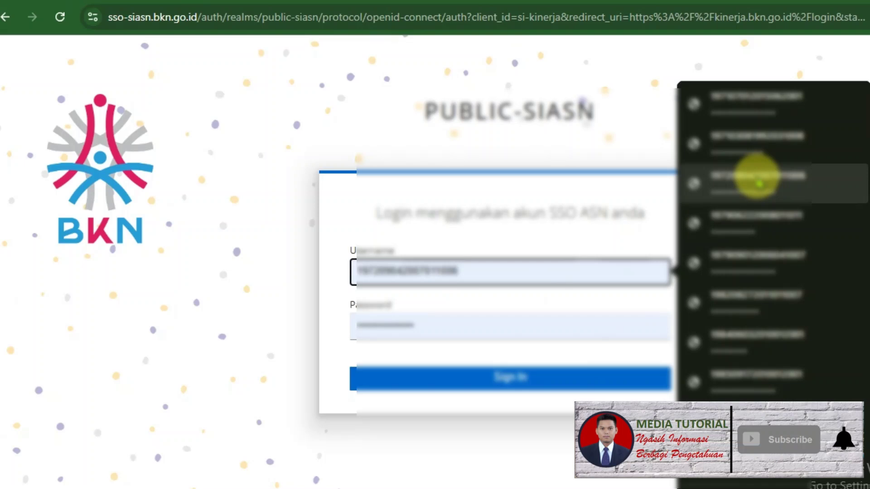
# - Sign in as the supervisor, open the 2024 SKP assessment, and show Pemantauan dan Evaluasi
pyautogui.click(760, 385)
pyautogui.click(640, 384)
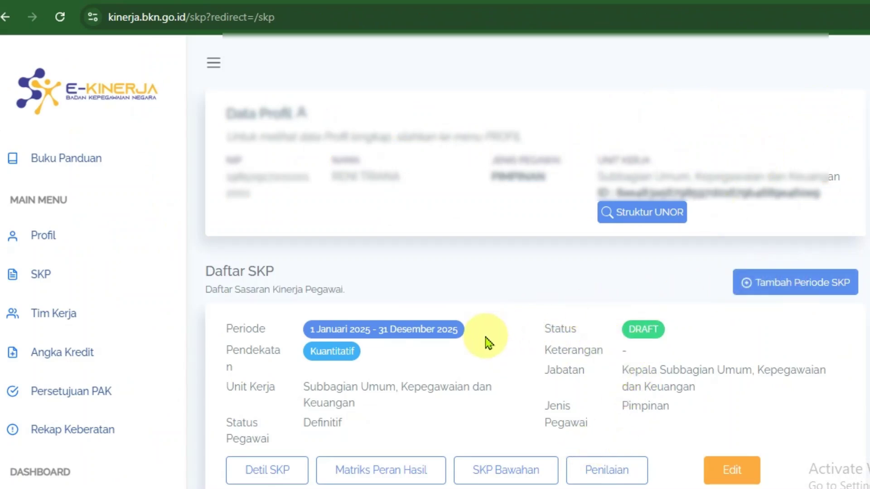
pyautogui.scroll(-7, 656, 358)
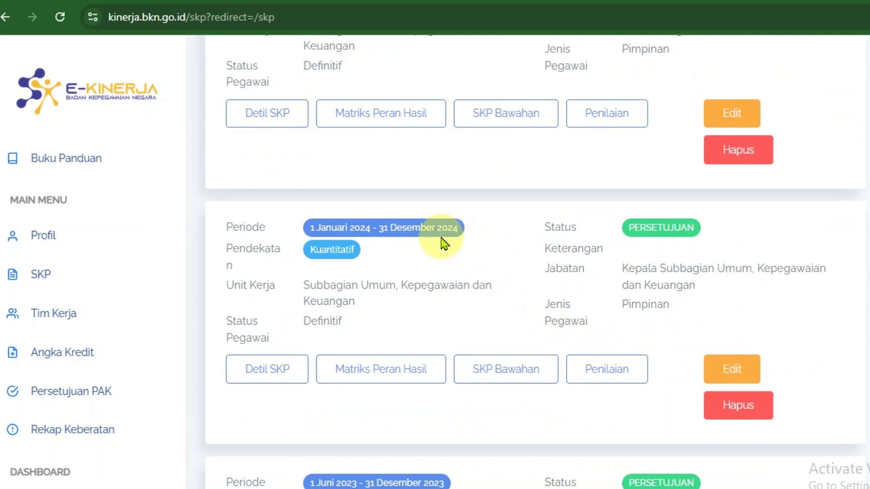
pyautogui.moveTo(310, 228); pyautogui.dragTo(474, 234)
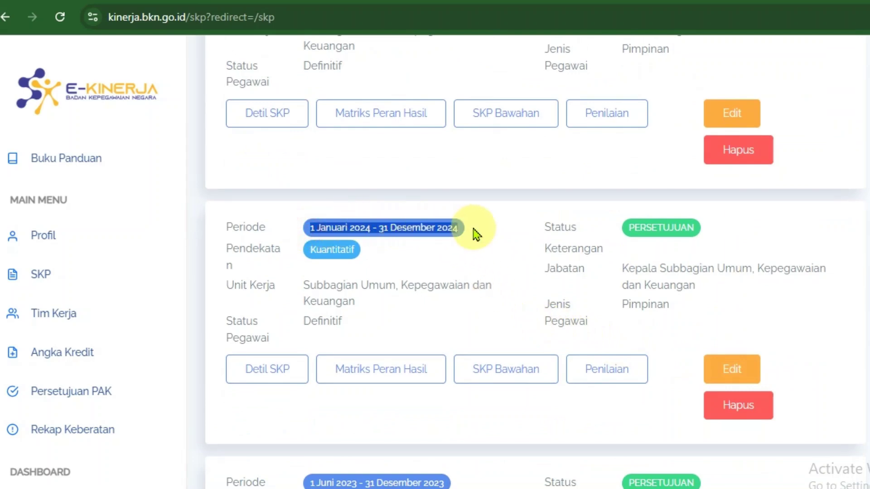
pyautogui.click(479, 216)
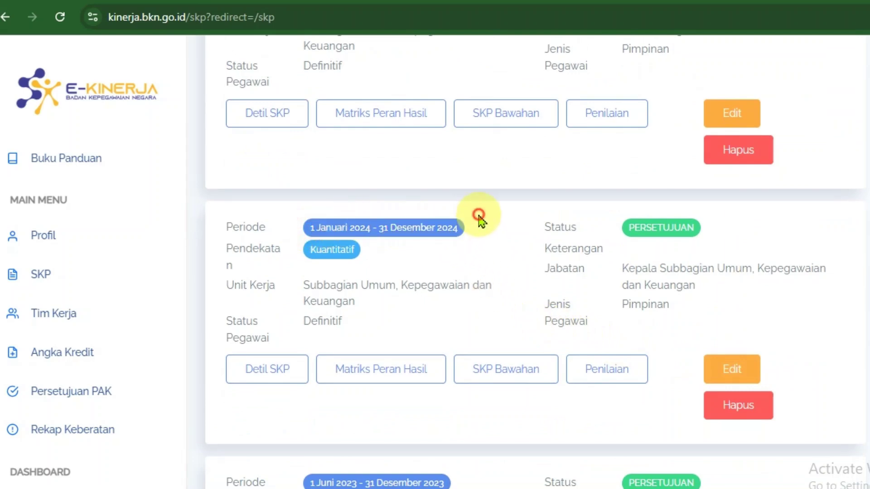
pyautogui.click(607, 369)
pyautogui.scroll(-5, 552, 398)
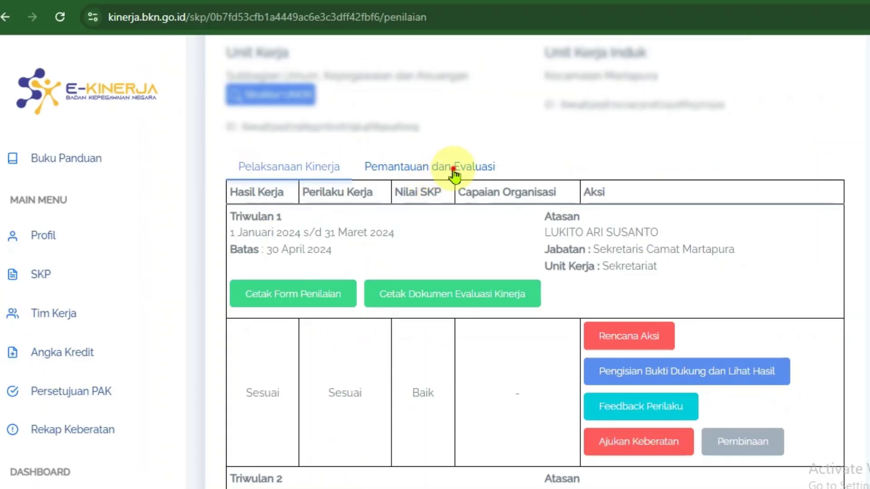
pyautogui.click(454, 172)
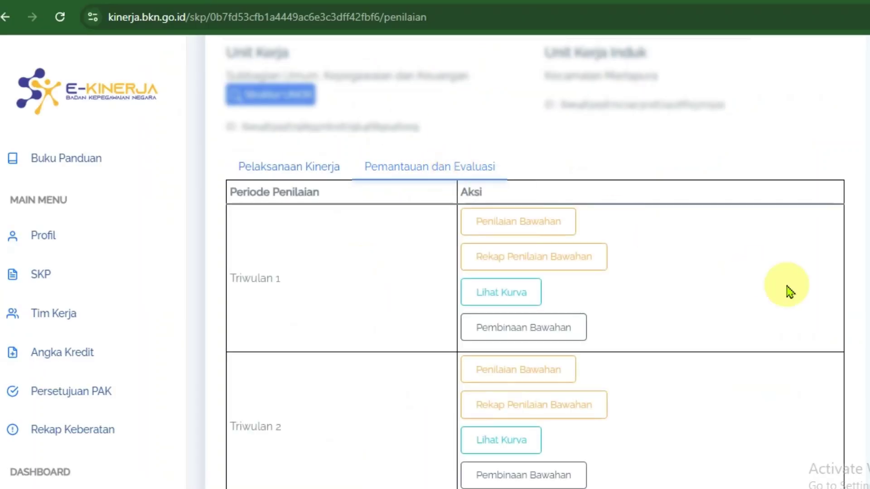
# - Open Triwulan 4 Penilaian Bawahan and select the BENDAHARA subordinate
pyautogui.scroll(-8, 795, 298)
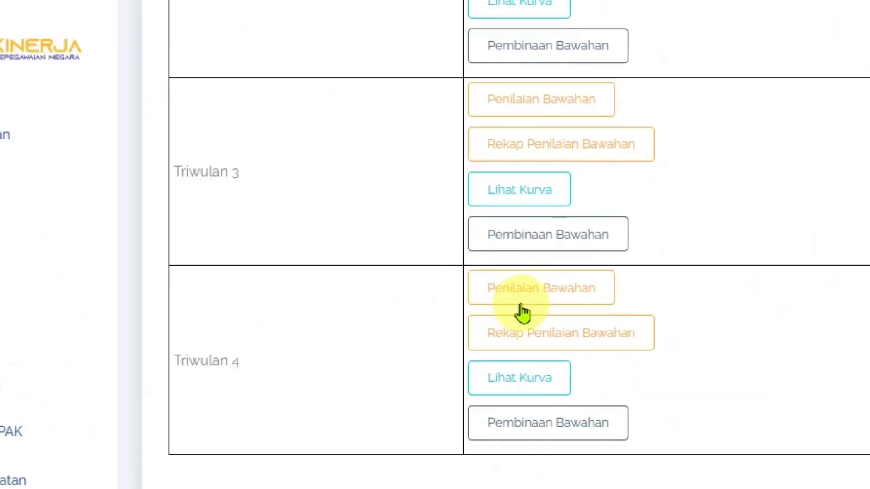
pyautogui.click(559, 297)
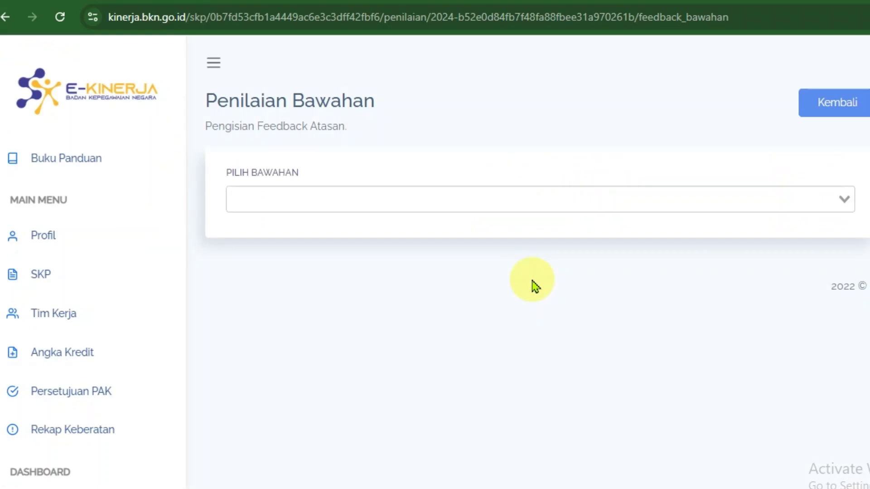
pyautogui.click(843, 200)
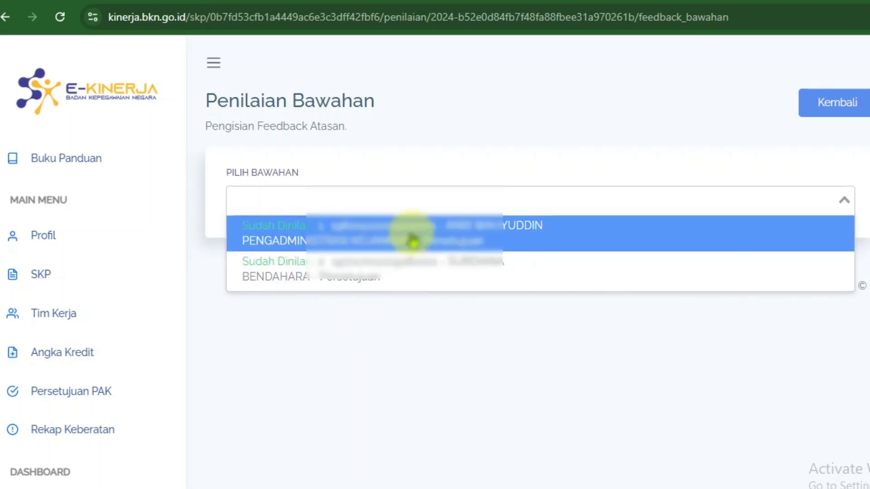
pyautogui.click(452, 349)
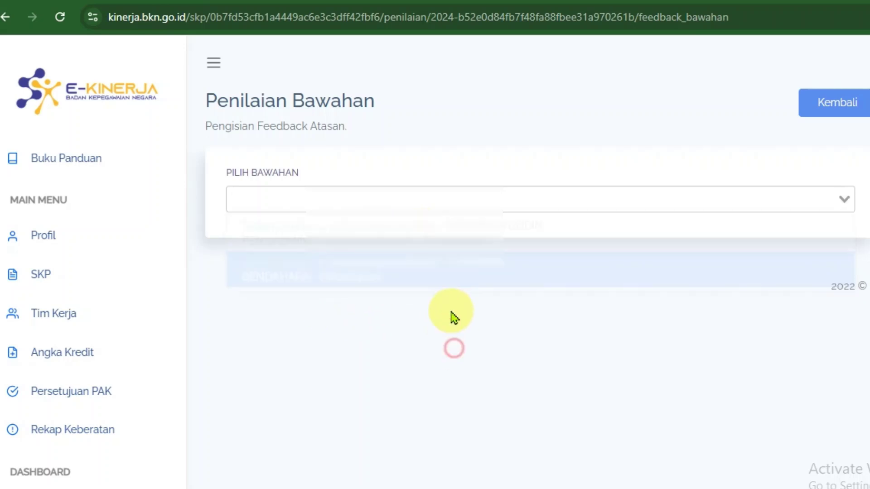
pyautogui.click(460, 203)
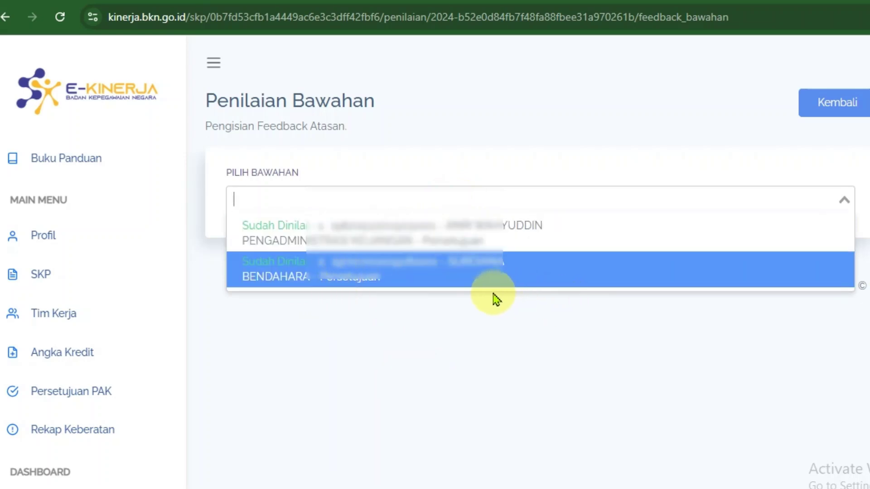
pyautogui.click(447, 274)
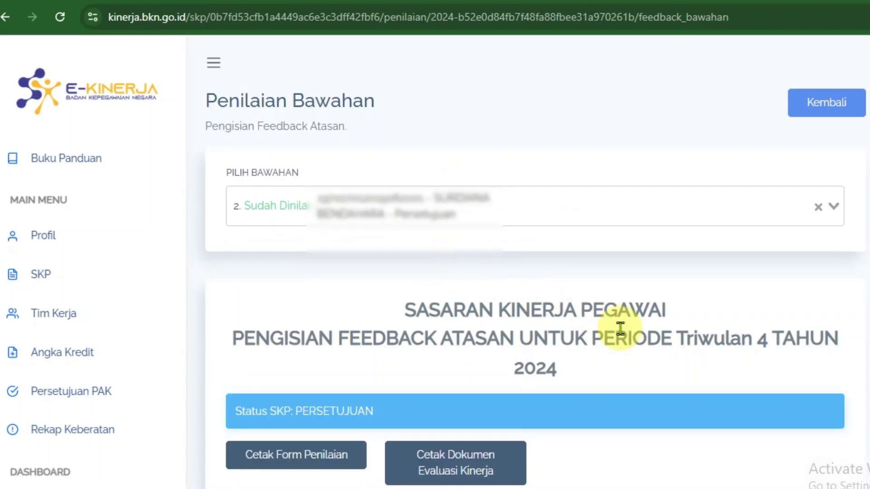
# - Clear the subordinate's SESUAI EKSPEKTASI work-result rating to blank and save it
pyautogui.scroll(-15, 654, 342)
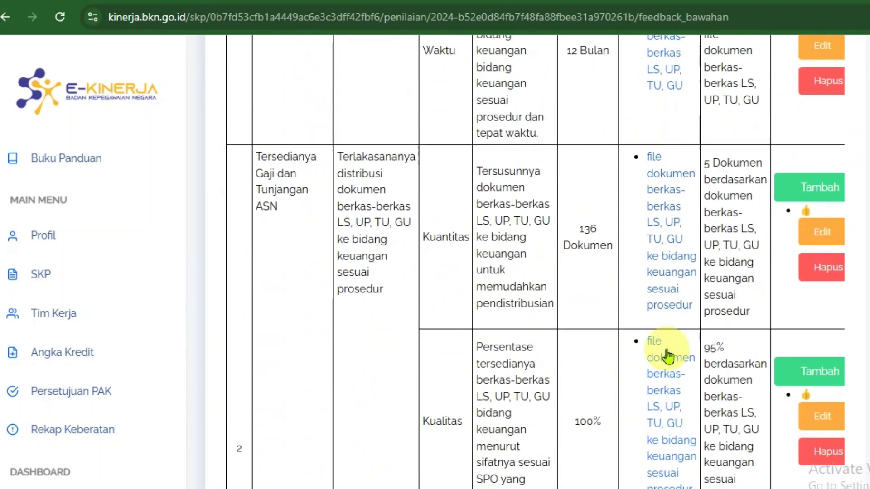
pyautogui.scroll(-10, 667, 356)
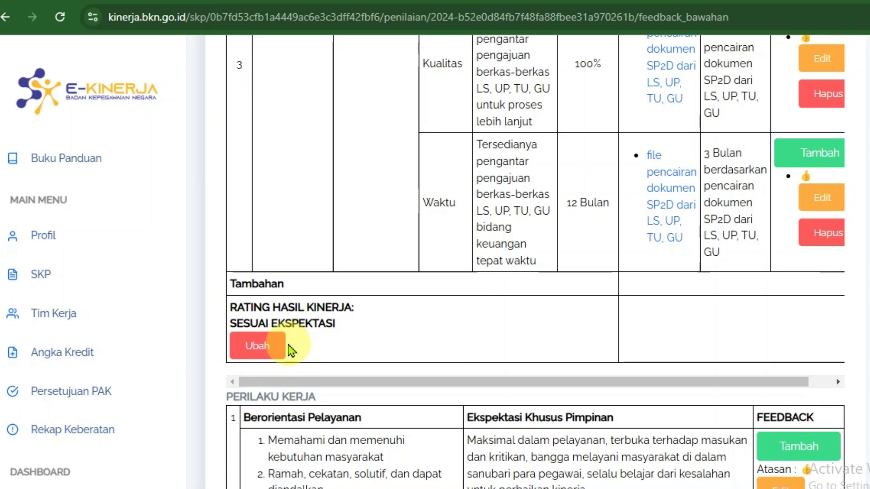
pyautogui.moveTo(336, 323); pyautogui.dragTo(241, 324)
pyautogui.click(254, 347)
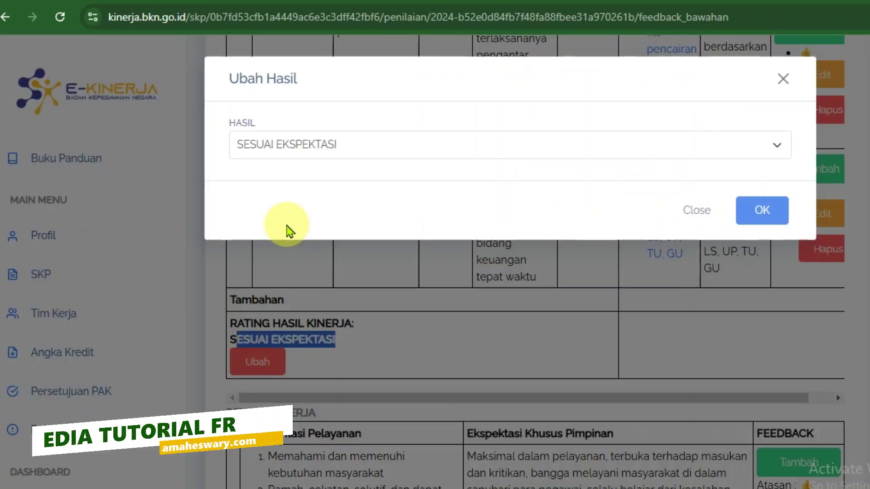
pyautogui.click(304, 149)
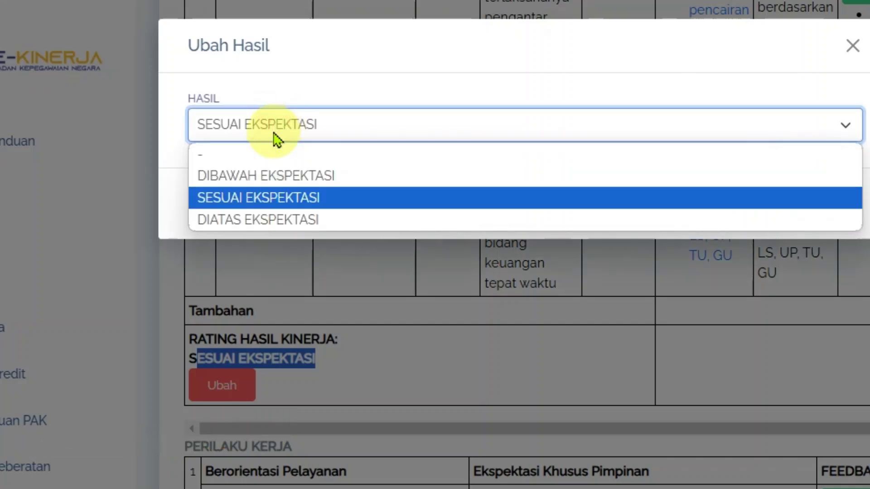
pyautogui.click(253, 160)
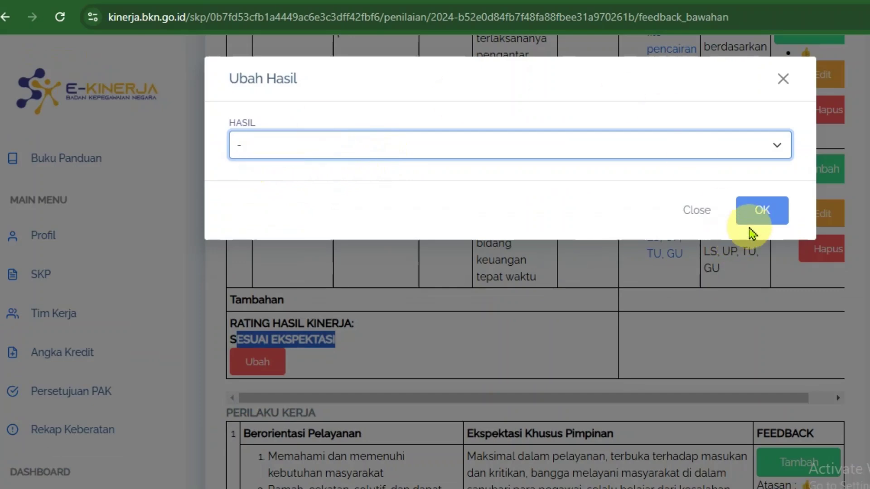
pyautogui.click(763, 216)
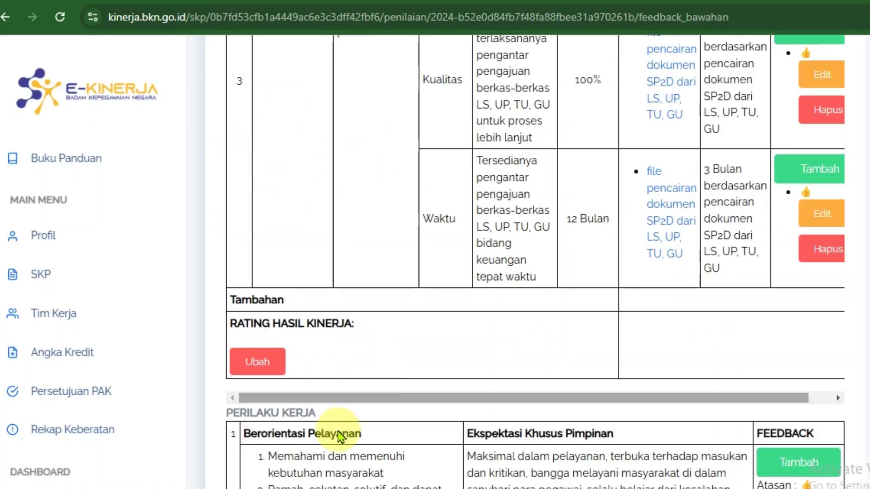
# - Clear the subordinate's work-behaviour rating to blank and save it
pyautogui.moveTo(338, 415); pyautogui.dragTo(229, 412)
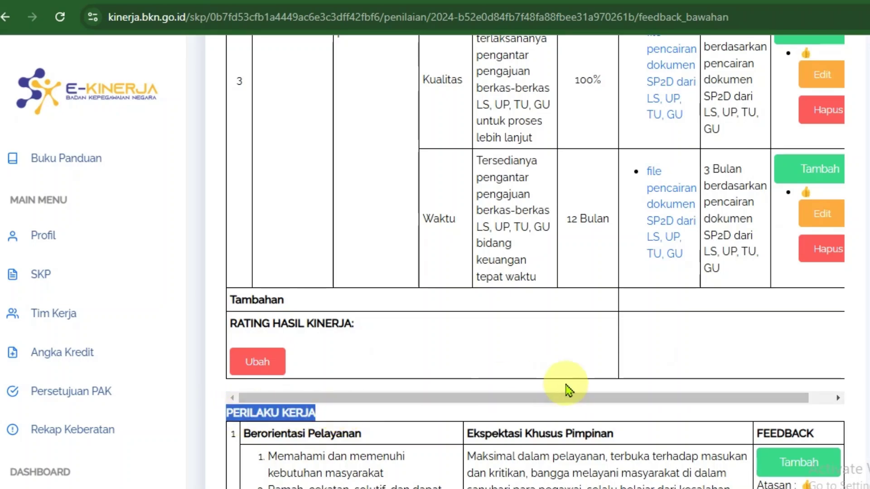
pyautogui.scroll(-15, 564, 389)
pyautogui.scroll(-12, 566, 395)
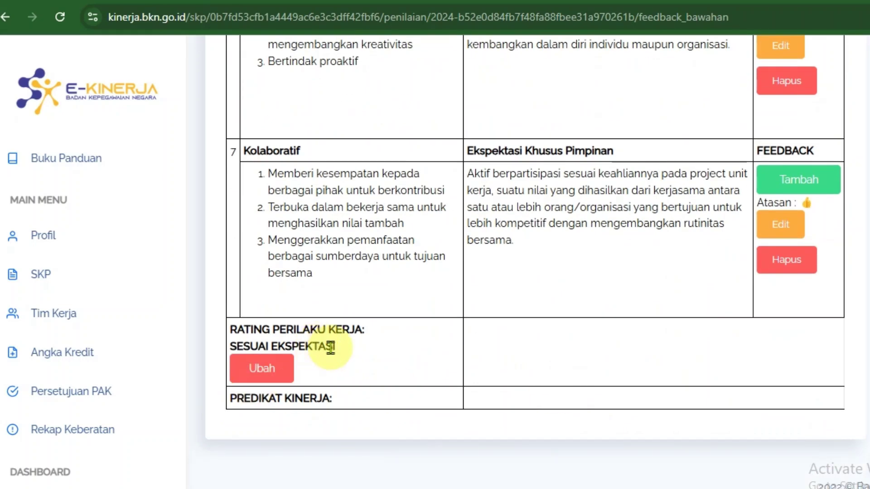
pyautogui.click(262, 368)
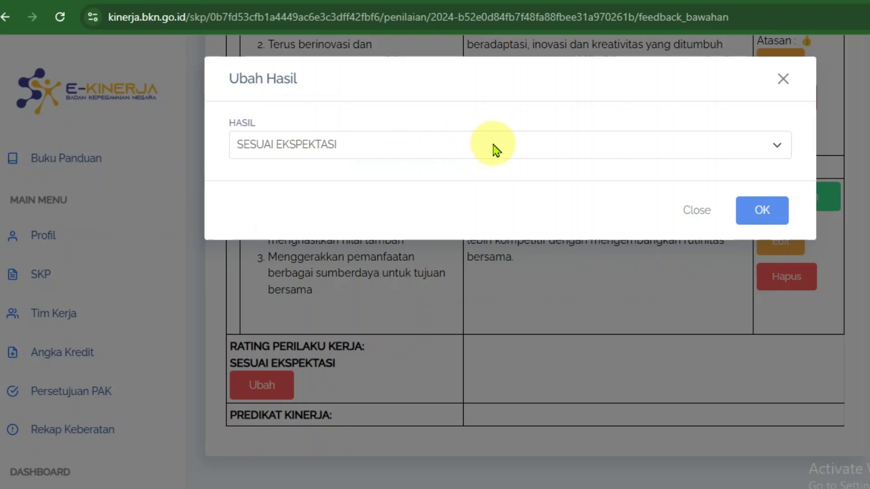
pyautogui.click(495, 146)
pyautogui.click(275, 171)
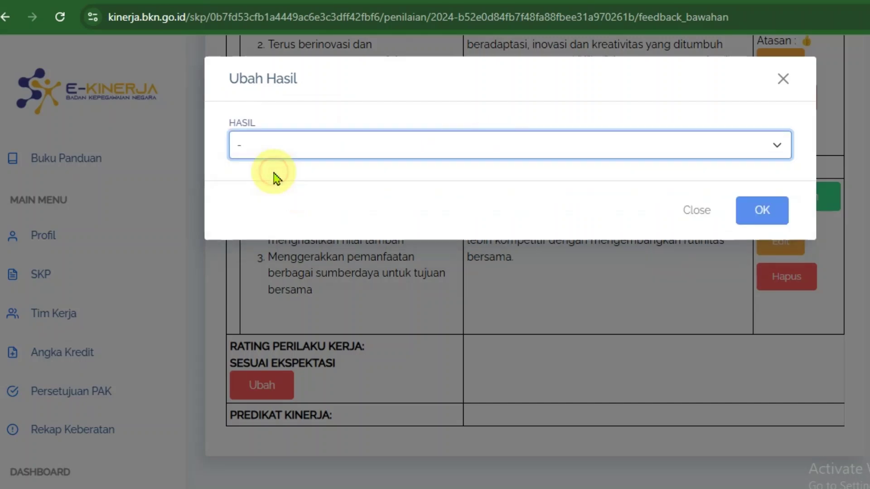
pyautogui.click(766, 210)
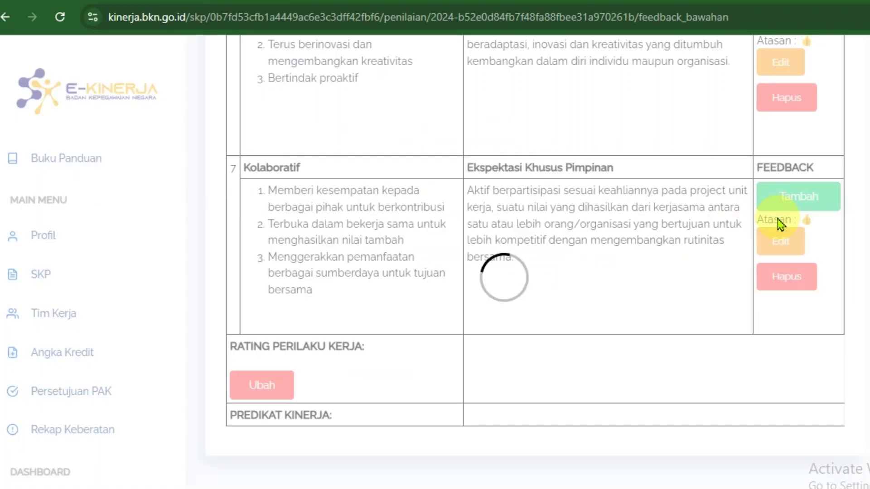
pyautogui.scroll(15, 865, 328)
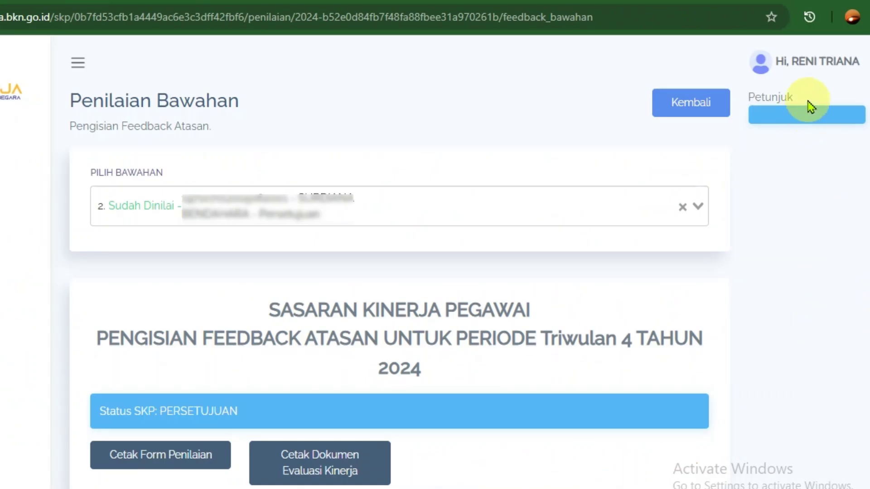
# - Log out and sign back in to E-Kinerja with a saved SSO account
pyautogui.click(815, 62)
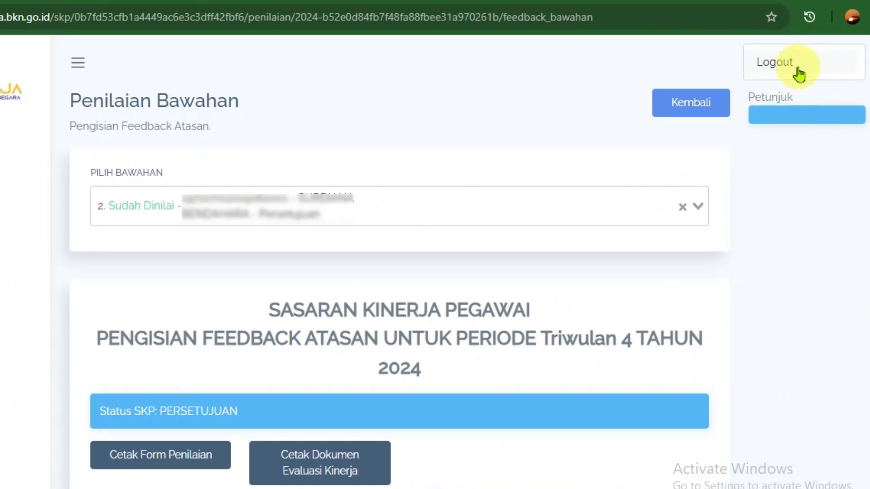
pyautogui.click(794, 65)
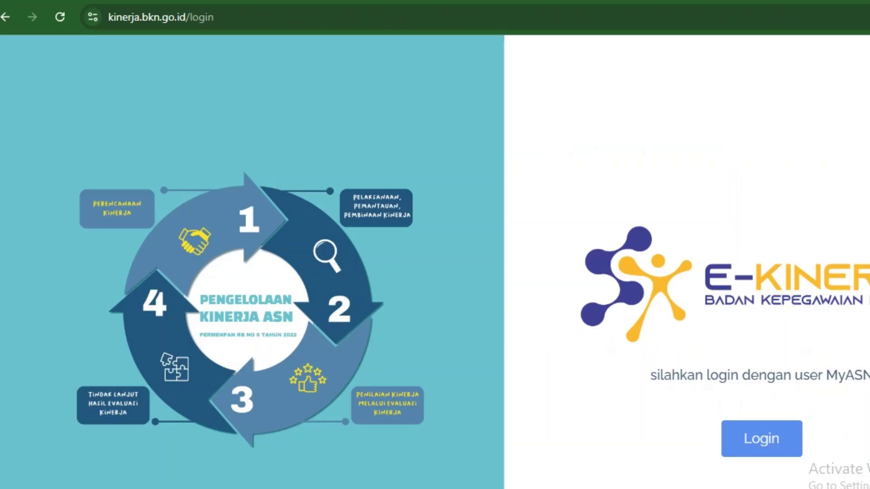
pyautogui.click(760, 446)
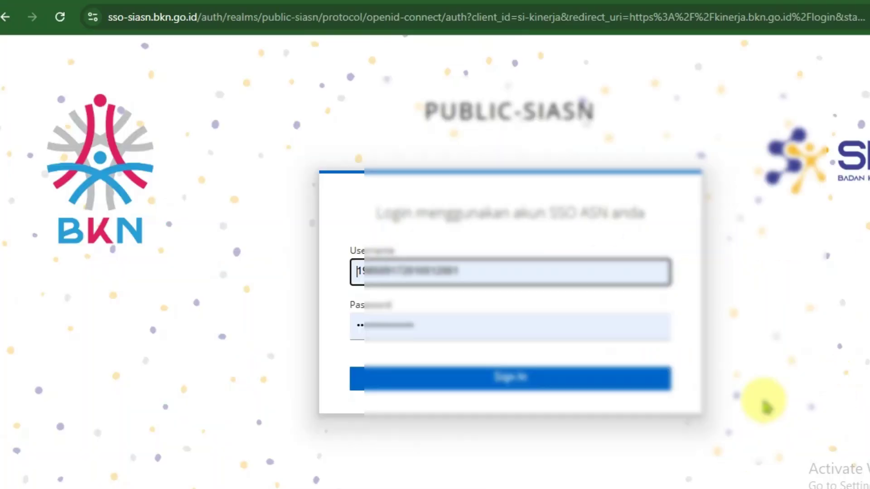
pyautogui.click(476, 270)
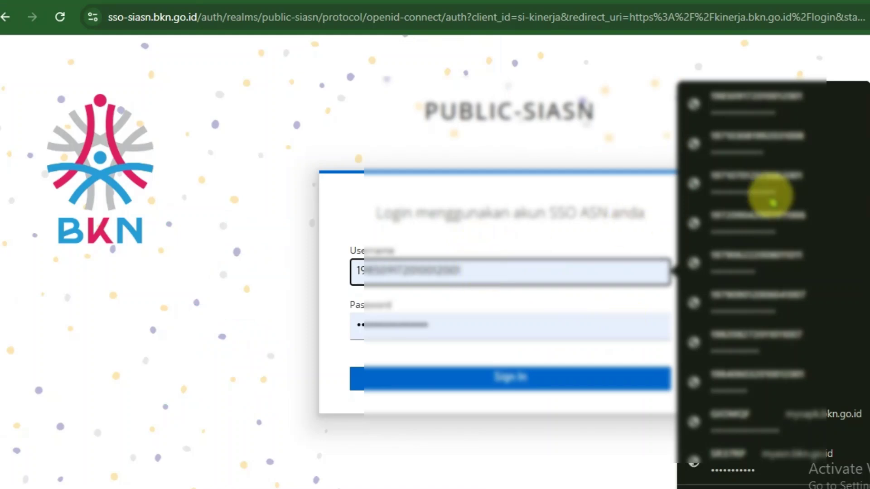
pyautogui.click(752, 179)
pyautogui.click(631, 377)
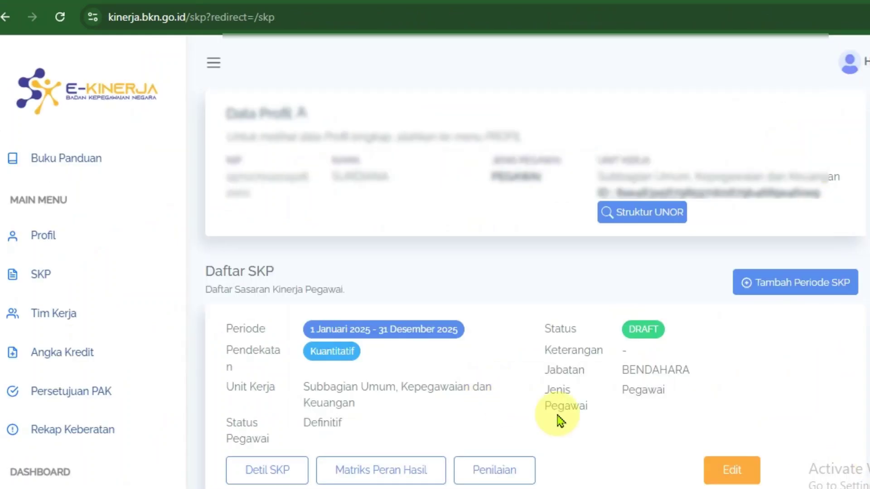
# - Open the 2 Januari–31 Desember 2024 SKP assessment and its Triwulan 4 evidence page
pyautogui.scroll(-4, 708, 434)
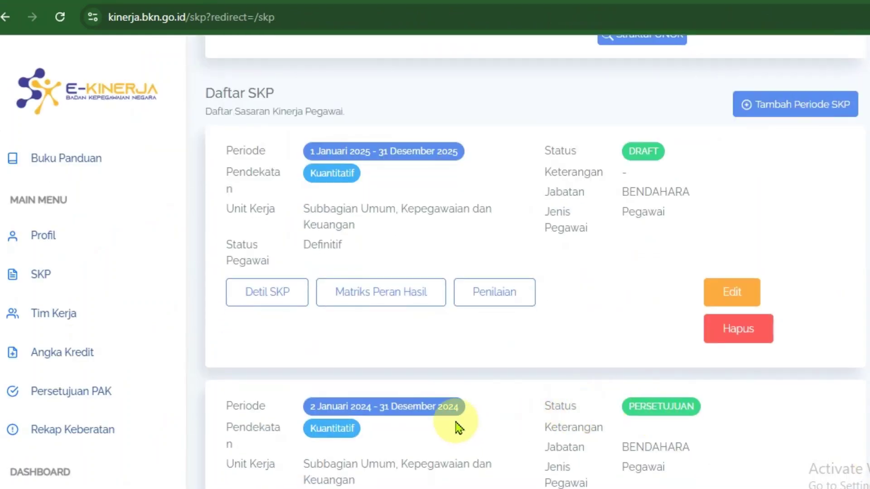
pyautogui.moveTo(443, 409); pyautogui.dragTo(501, 414)
pyautogui.scroll(-4, 501, 414)
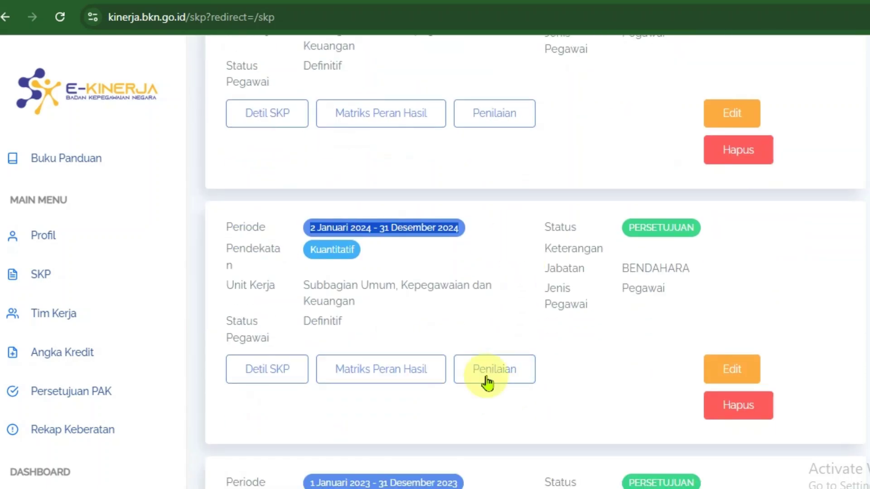
pyautogui.click(500, 380)
pyautogui.scroll(-3, 606, 388)
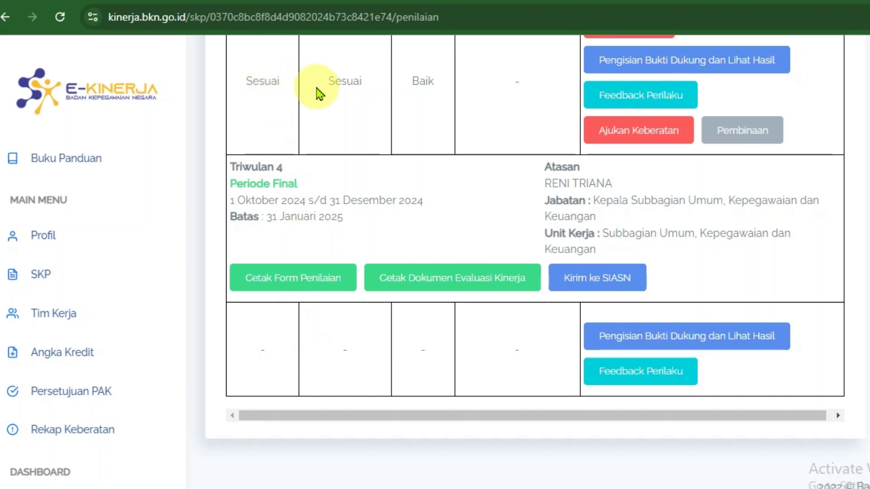
pyautogui.click(352, 362)
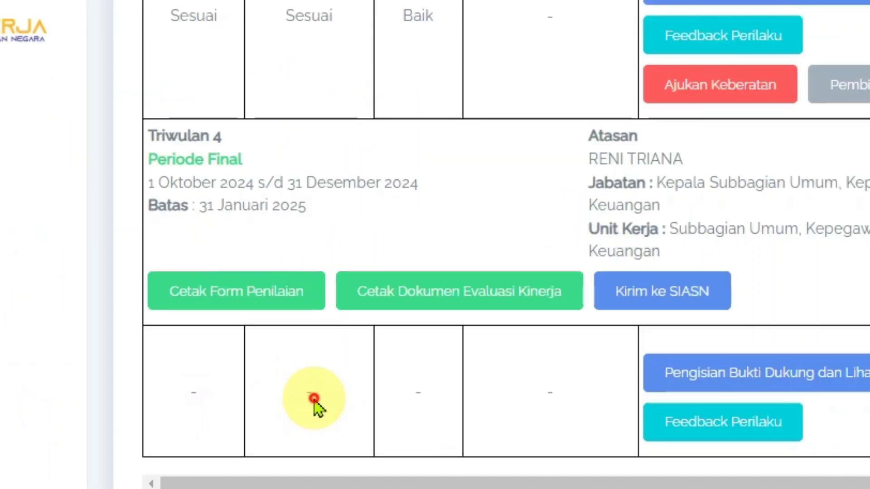
pyautogui.doubleClick(314, 400)
pyautogui.click(421, 405)
pyautogui.click(197, 397)
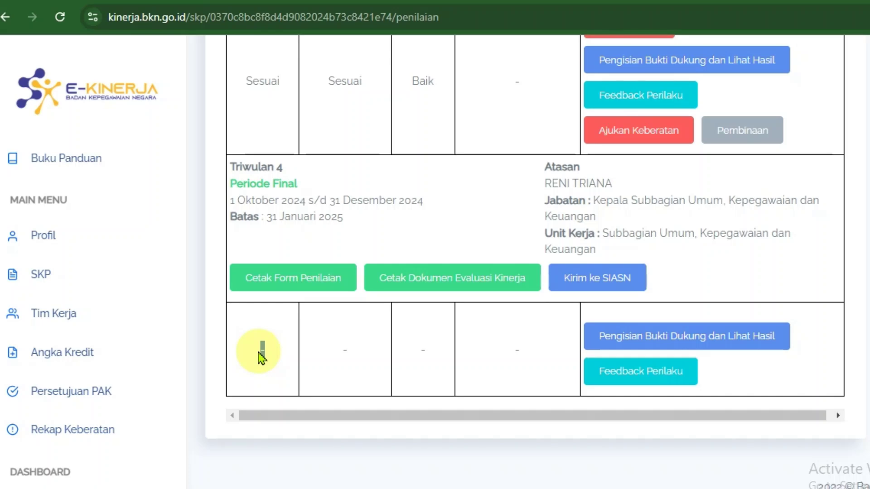
pyautogui.click(714, 346)
# - Change target 3's Kualitas realisation from 98% to 97% and save it
pyautogui.scroll(-10, 714, 345)
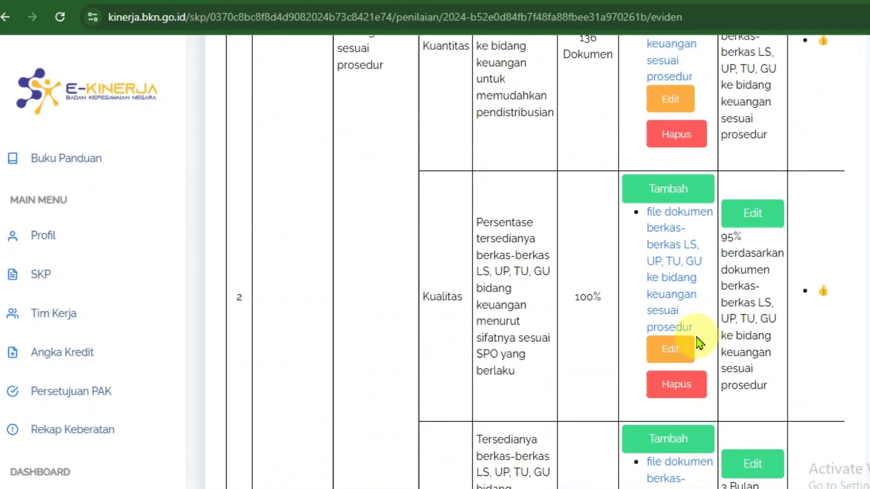
pyautogui.scroll(-10, 594, 364)
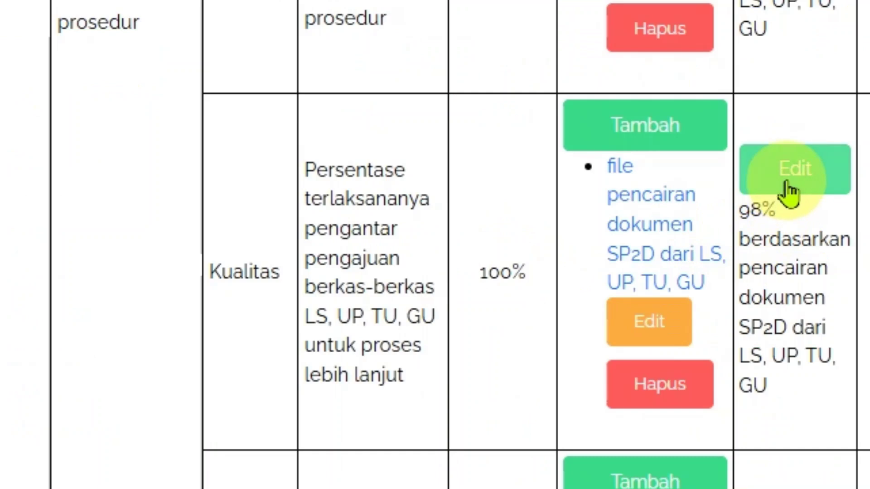
pyautogui.click(748, 206)
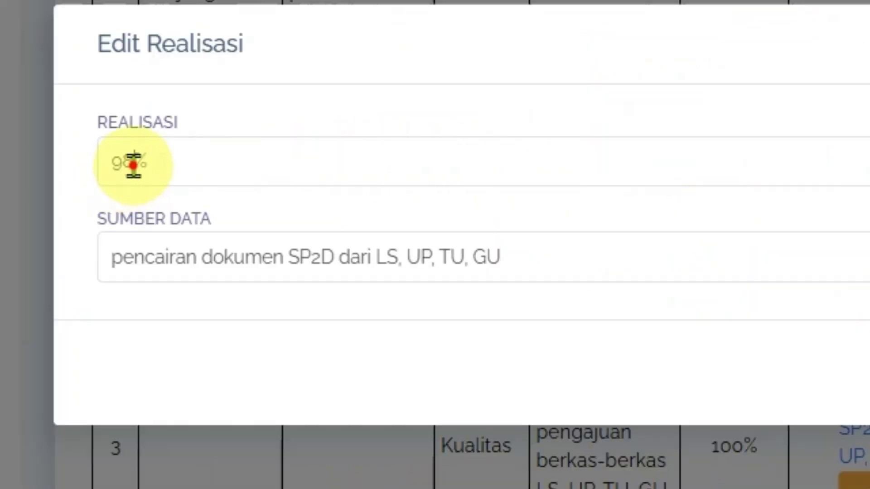
pyautogui.moveTo(133, 164); pyautogui.dragTo(113, 165)
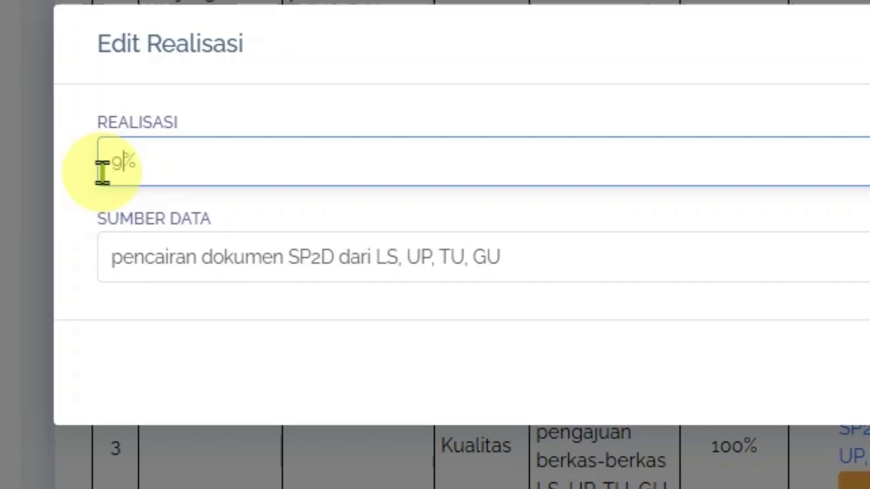
pyautogui.write('97')
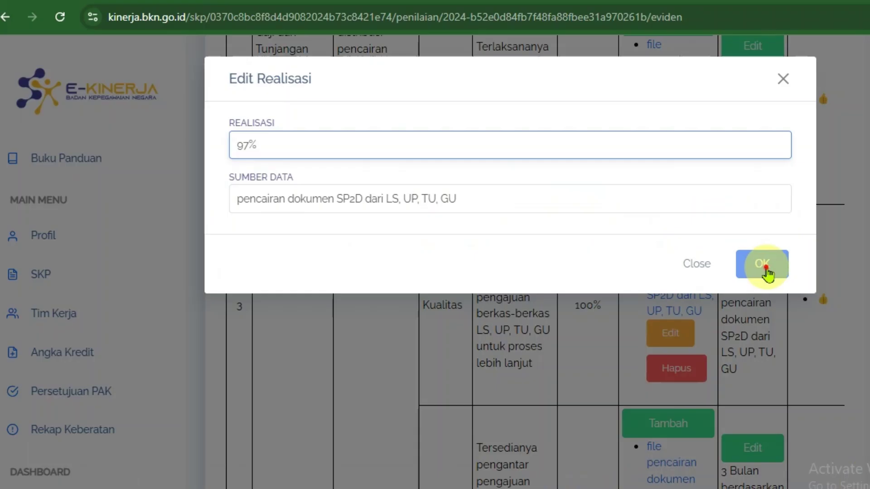
pyautogui.click(768, 276)
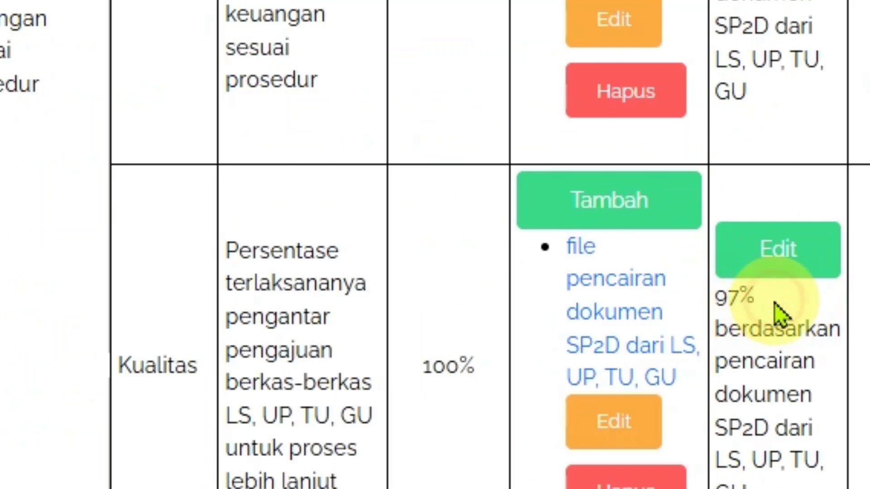
pyautogui.moveTo(765, 301); pyautogui.dragTo(717, 297)
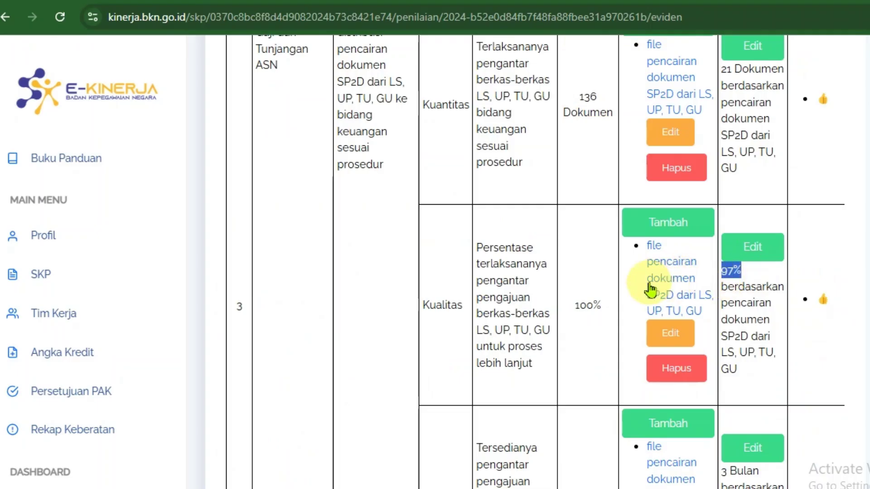
pyautogui.scroll(-4, 668, 313)
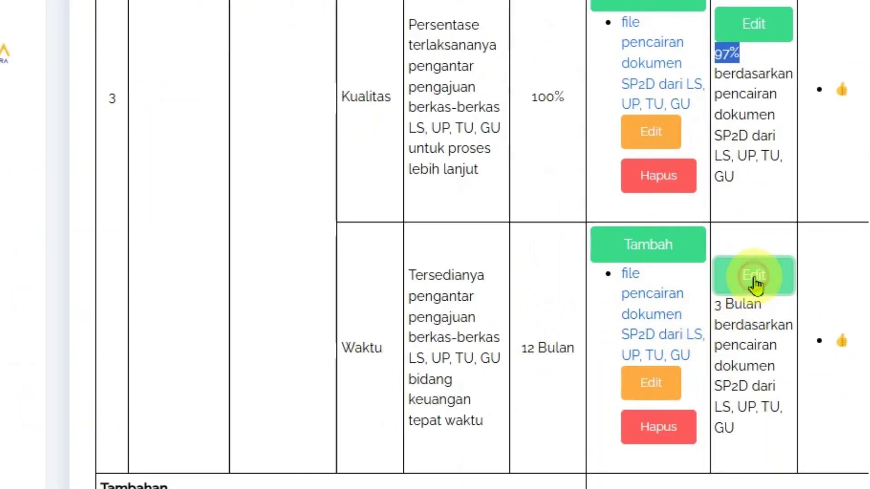
pyautogui.click(754, 279)
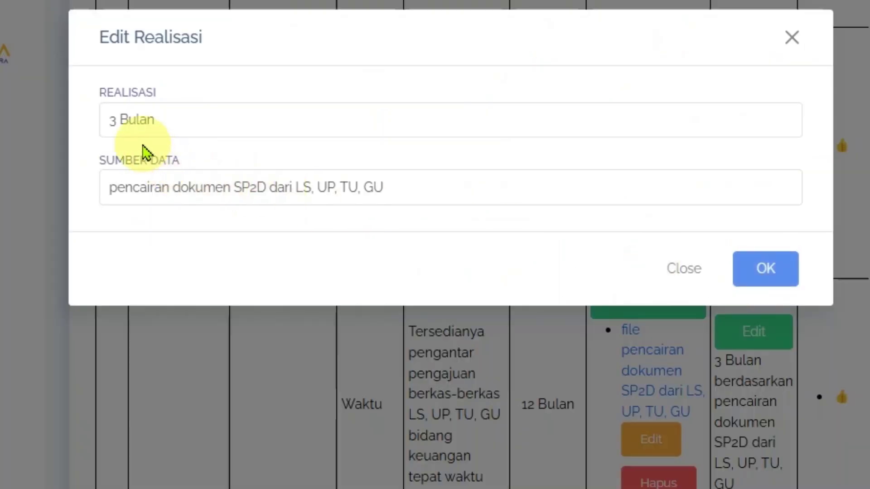
pyautogui.doubleClick(110, 121)
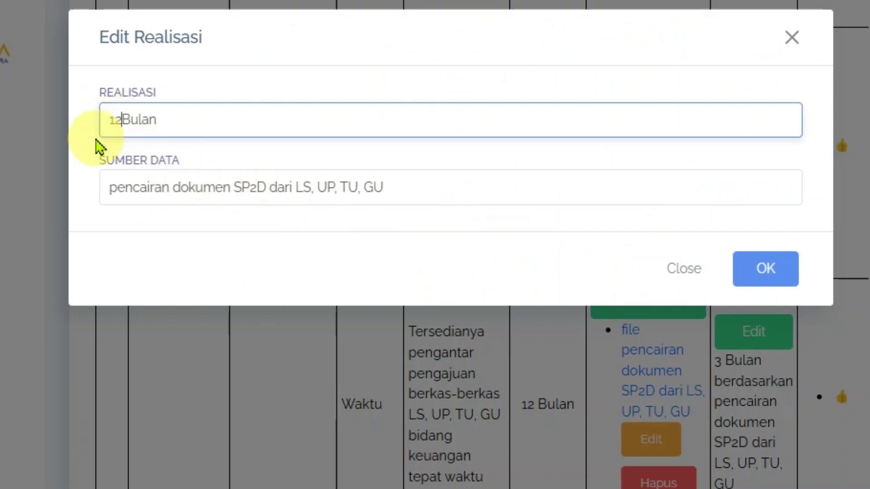
pyautogui.write('12')
pyautogui.click(767, 269)
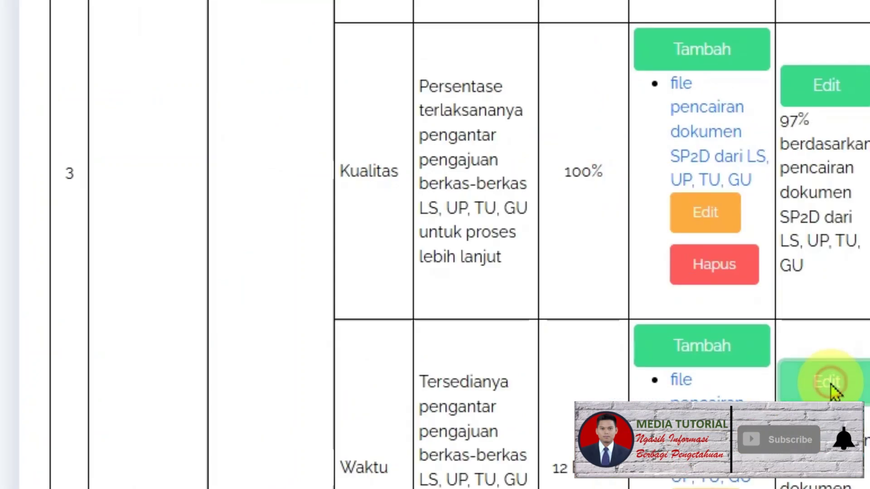
pyautogui.click(831, 383)
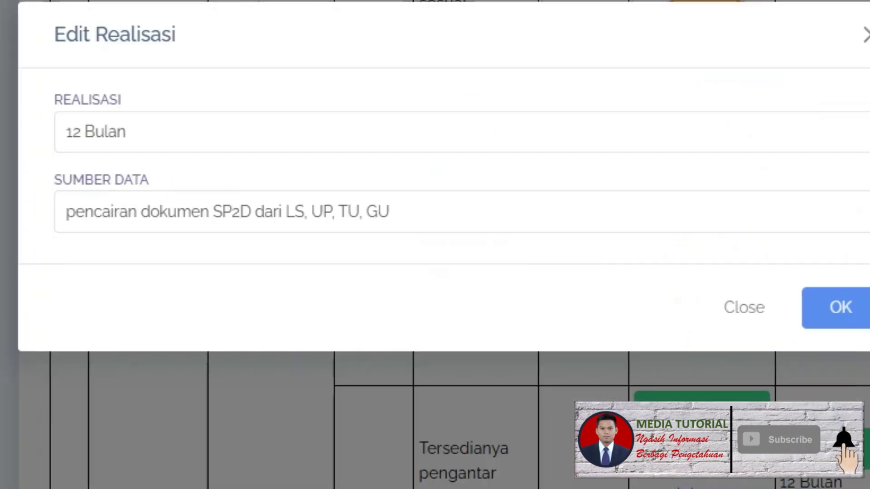
pyautogui.doubleClick(72, 133)
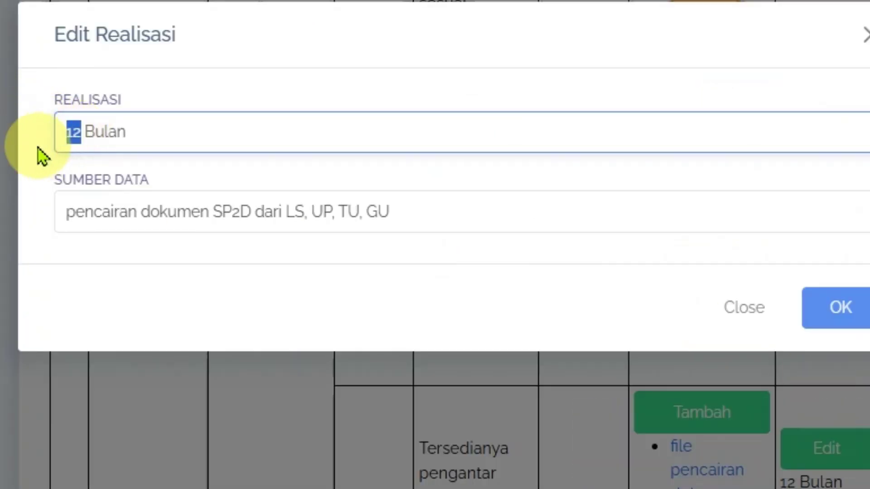
pyautogui.write('3')
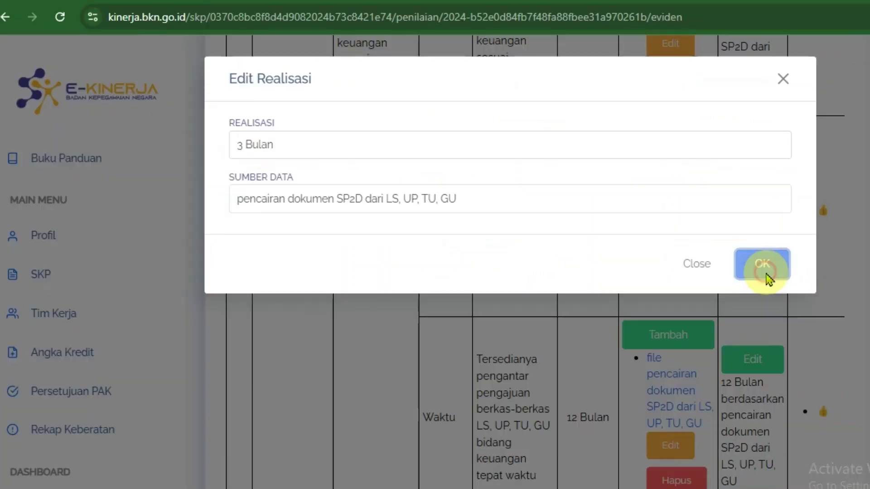
pyautogui.click(839, 308)
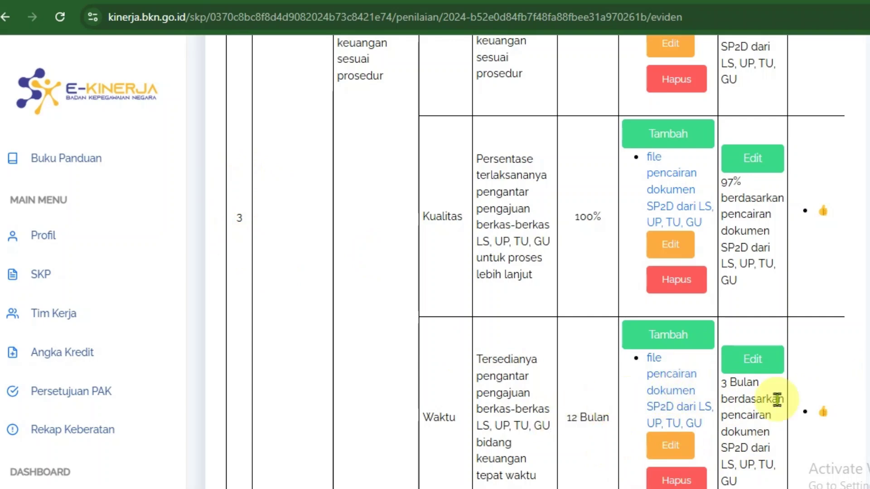
# - Copy the link address of the Waktu row's berkas-berkas LS, UP, TU, GU evidence file, then scroll to item 3
pyautogui.scroll(15, 534, 263)
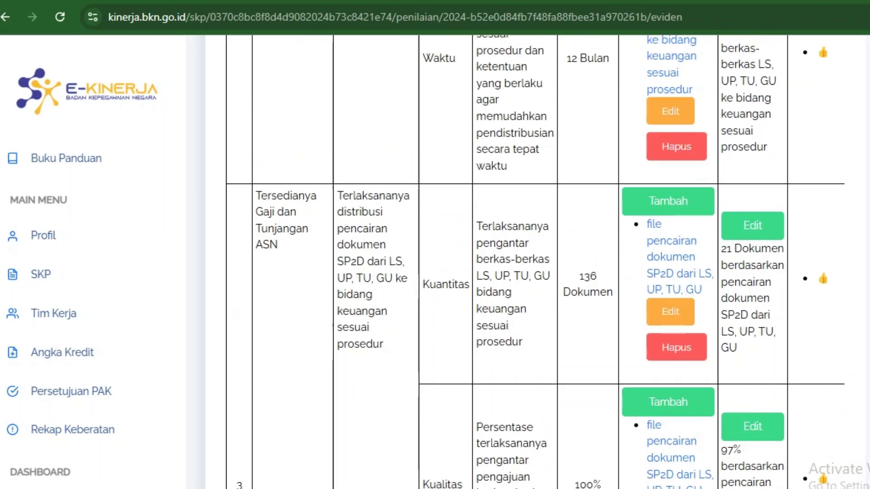
pyautogui.scroll(-1, 596, 345)
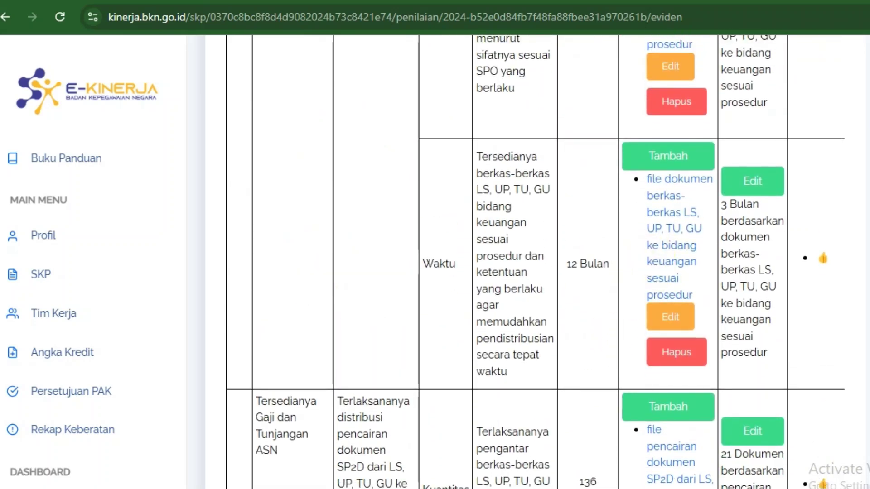
pyautogui.scroll(3, 535, 262)
pyautogui.scroll(-2, 535, 262)
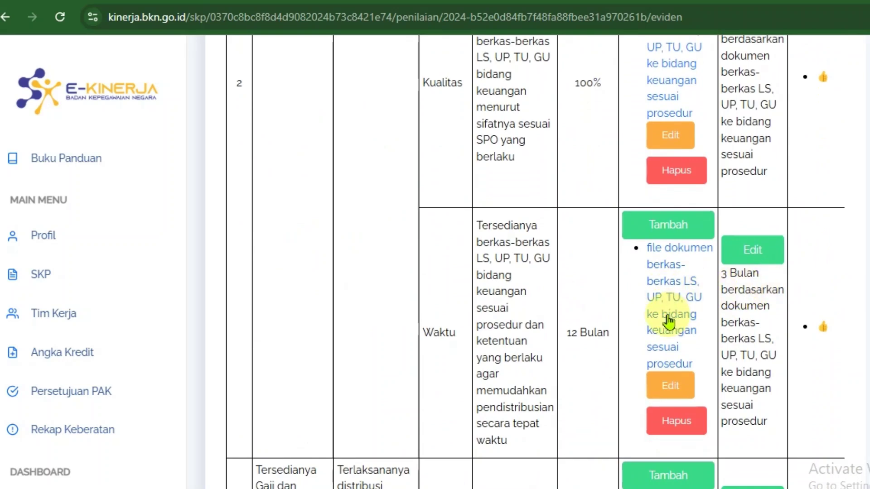
pyautogui.scroll(-12, 535, 262)
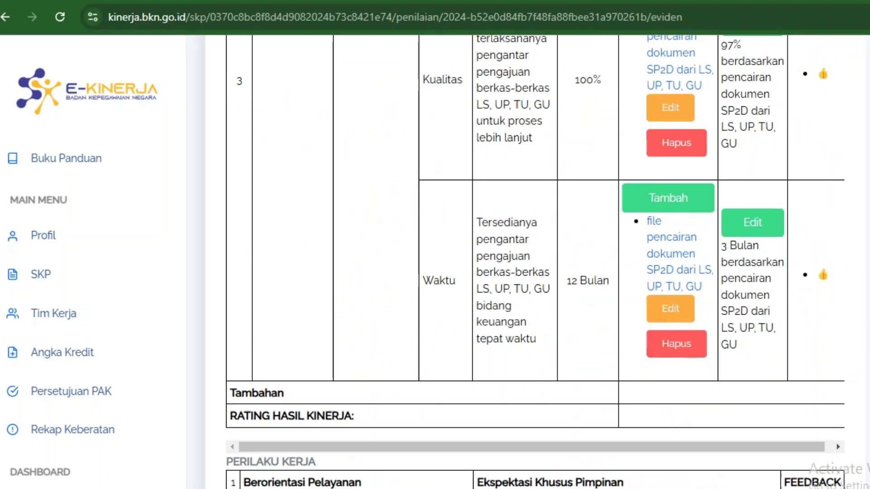
pyautogui.scroll(3, 534, 262)
pyautogui.scroll(7, 535, 262)
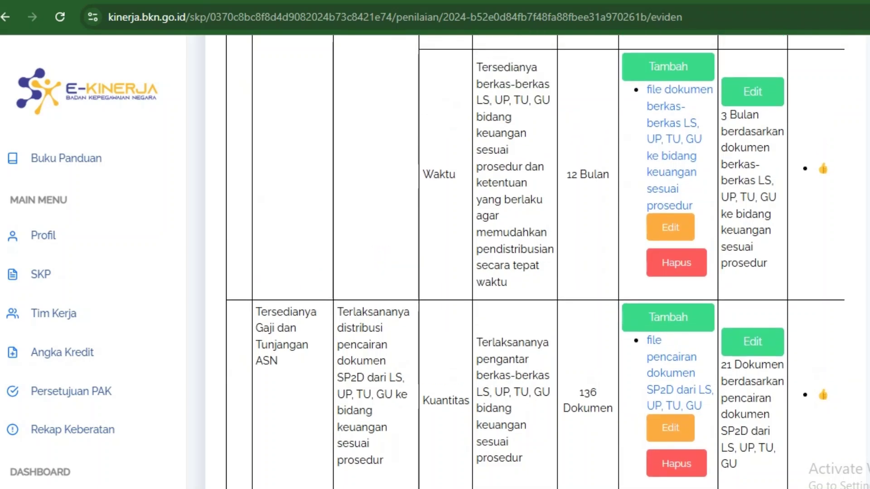
pyautogui.rightClick(675, 144)
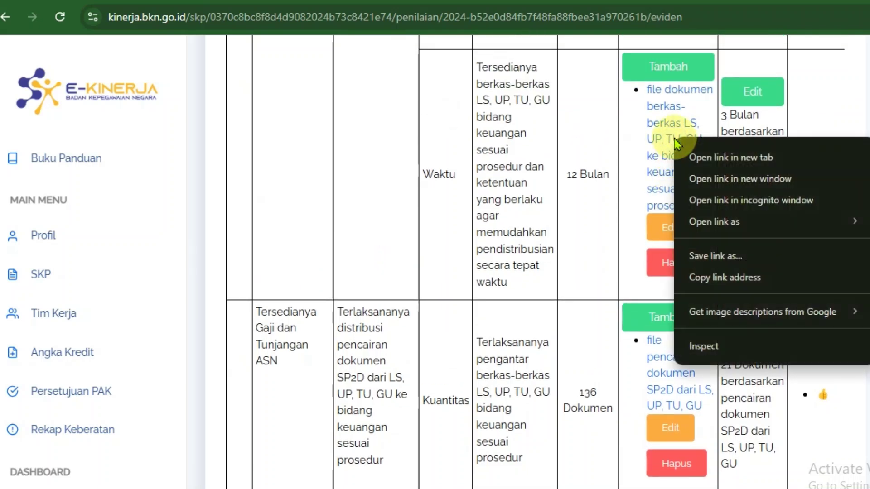
pyautogui.click(723, 279)
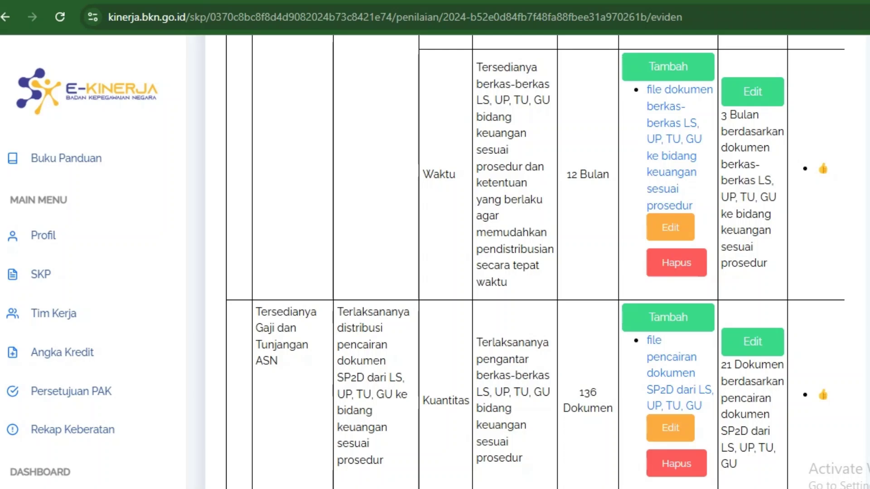
pyautogui.scroll(-10, 534, 263)
pyautogui.scroll(-1, 535, 263)
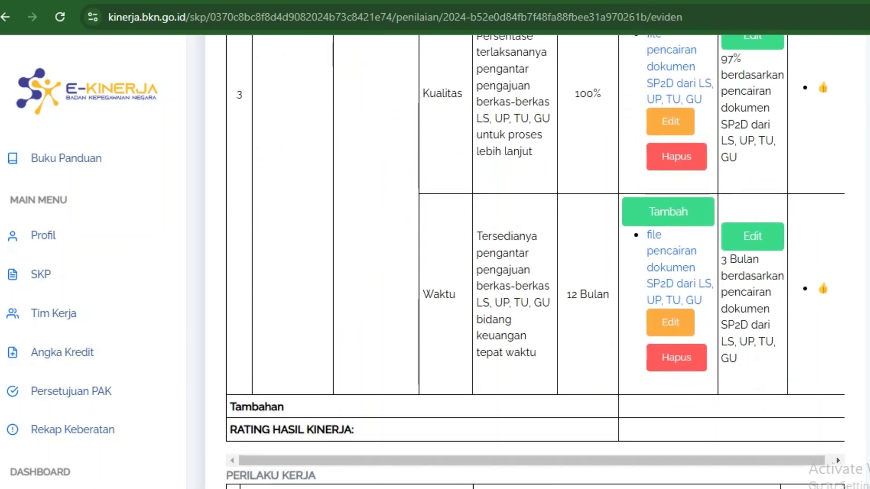
# - Replace item 3's Waktu evidence URL with the copied Drive link and save
pyautogui.click(670, 321)
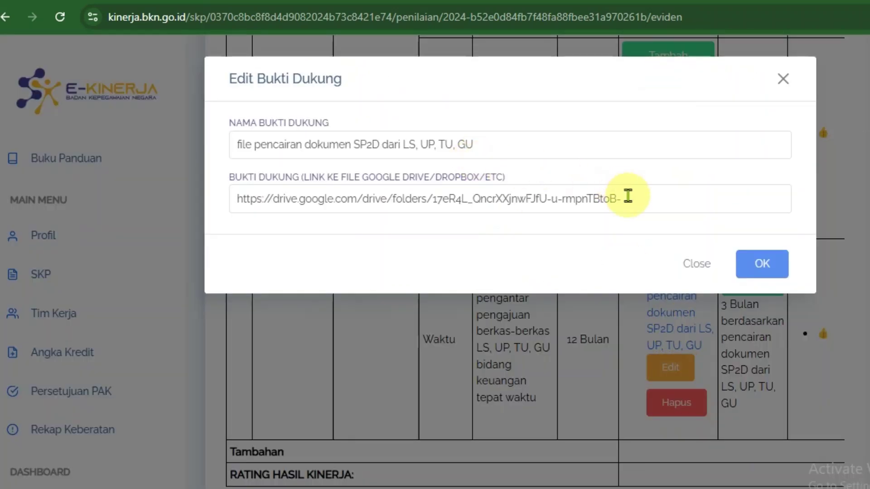
pyautogui.moveTo(627, 199); pyautogui.dragTo(156, 200)
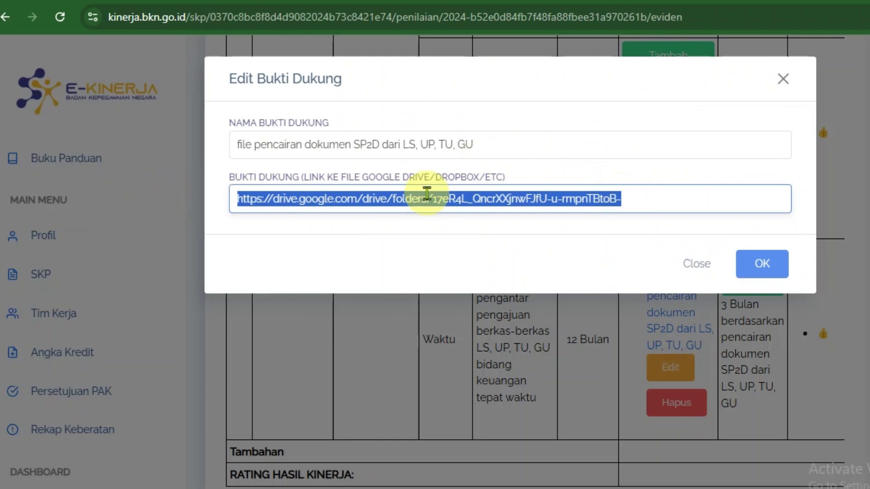
pyautogui.hotkey('ctrl', 'v')
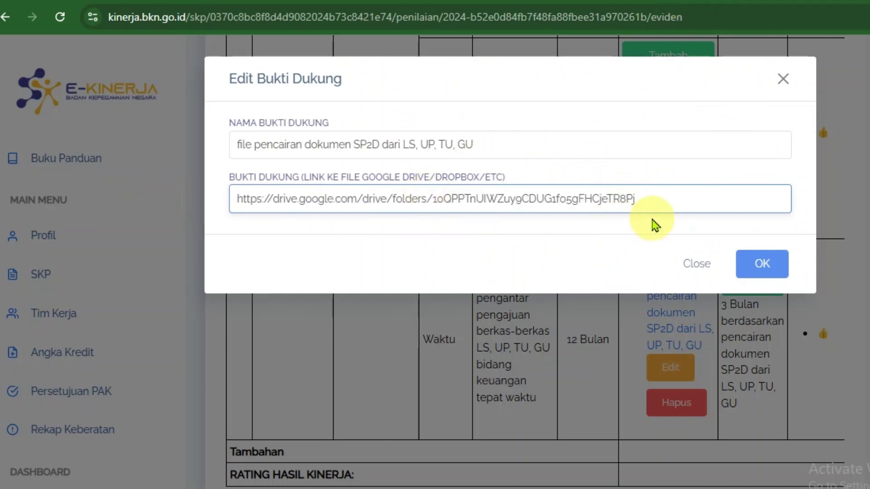
pyautogui.click(775, 271)
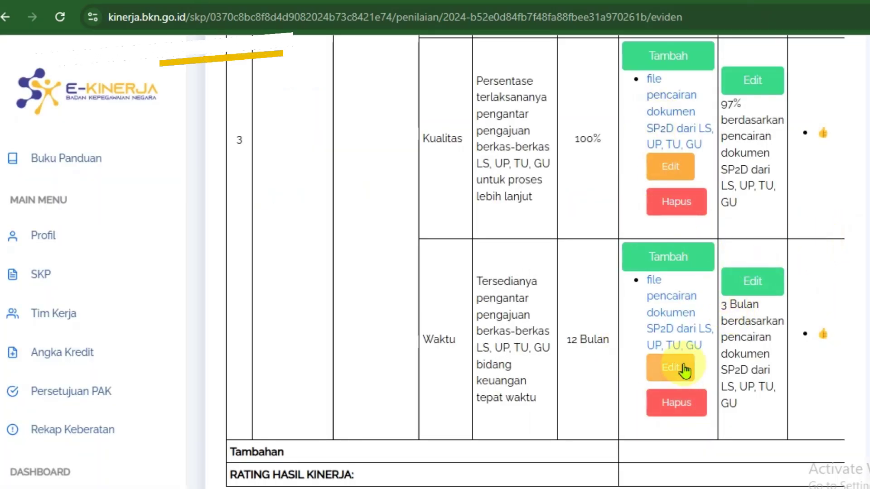
# - Copy item 3's Kualitas evidence Drive link and paste it over the Waktu evidence URL
pyautogui.rightClick(670, 113)
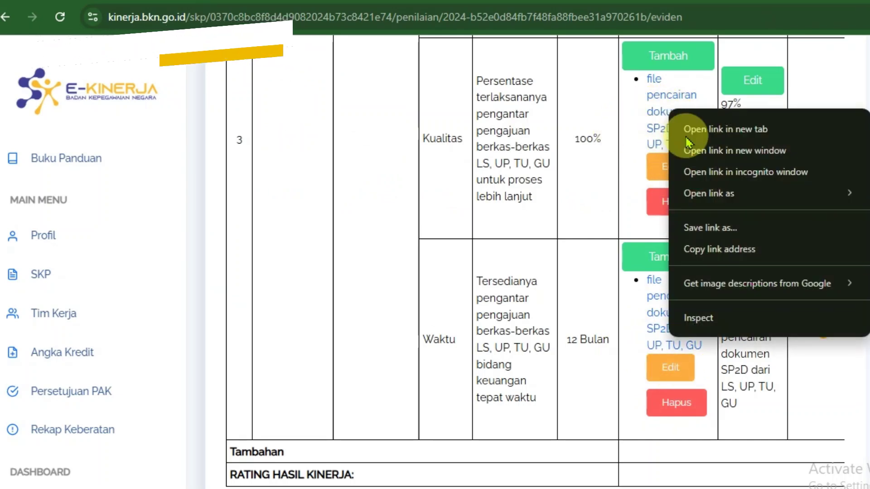
pyautogui.click(722, 254)
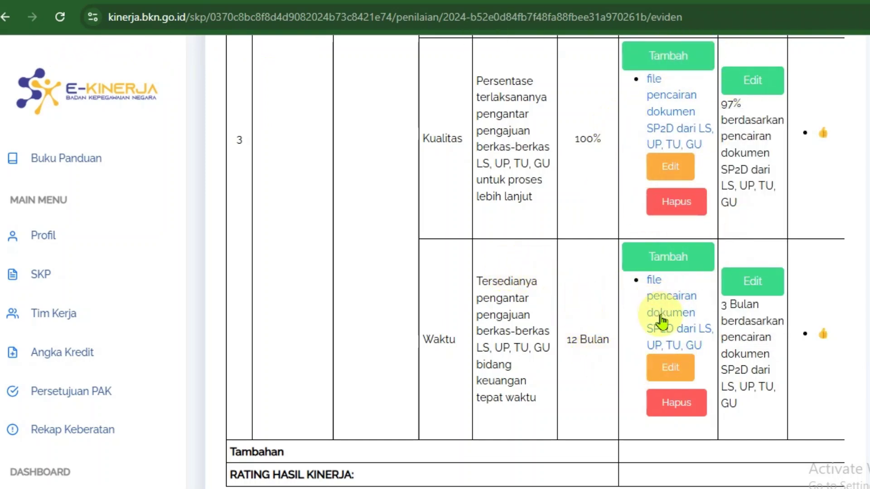
pyautogui.click(675, 373)
pyautogui.tripleClick(408, 200)
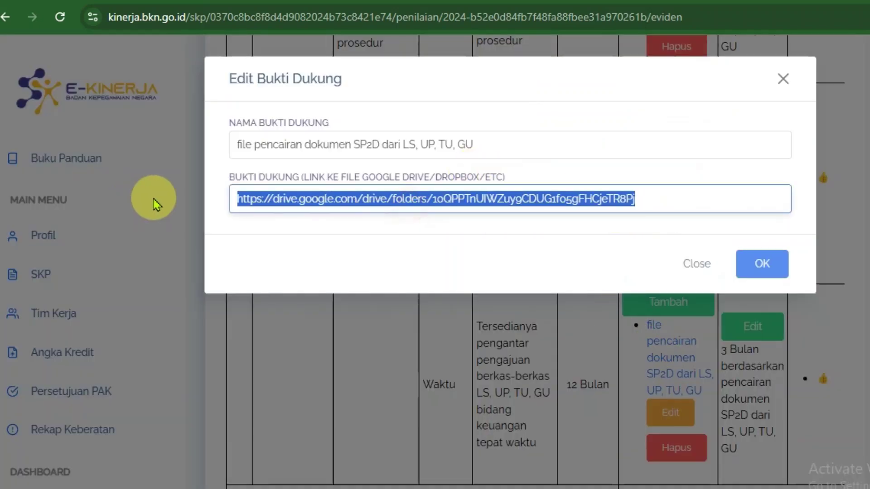
pyautogui.hotkey('ctrl', 'v')
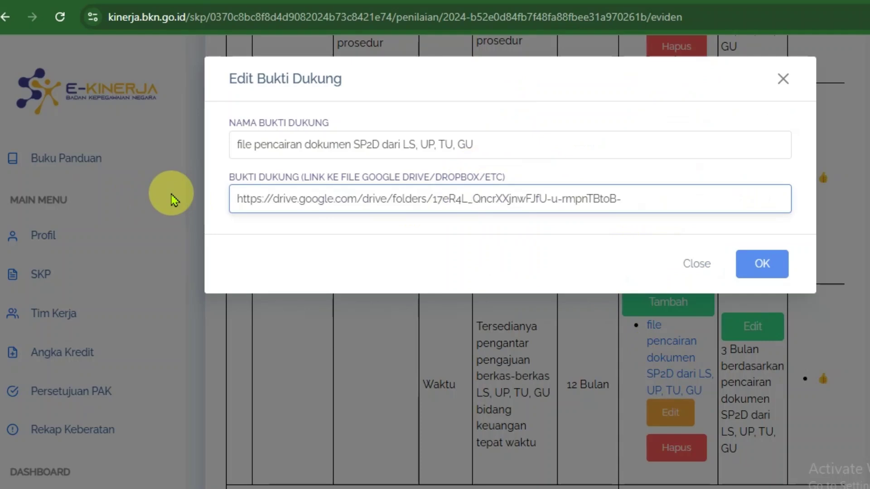
pyautogui.click(761, 264)
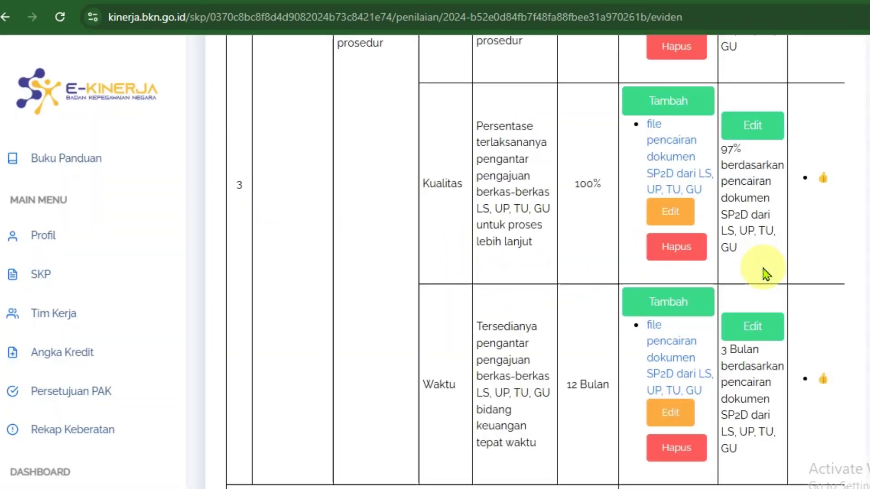
# - Review the evidence and Perilaku Kerja tables, including the empty rating row, then log out
pyautogui.scroll(-8, 537, 307)
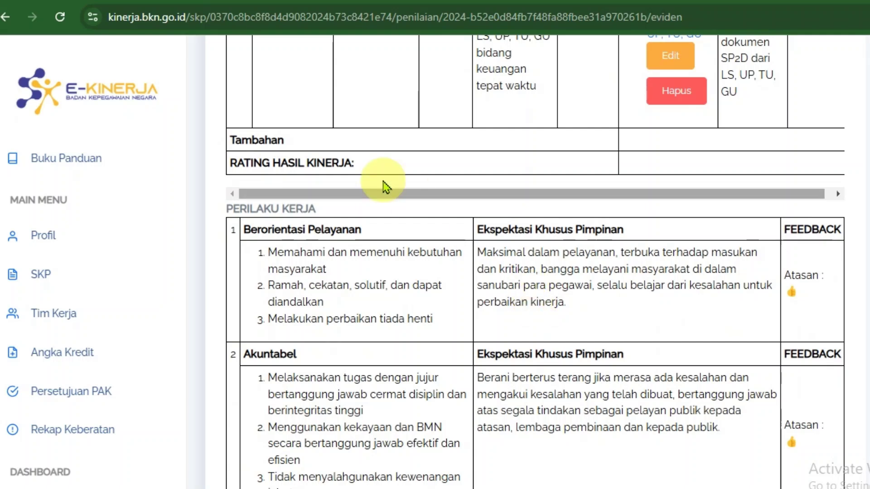
pyautogui.moveTo(390, 171); pyautogui.dragTo(229, 163)
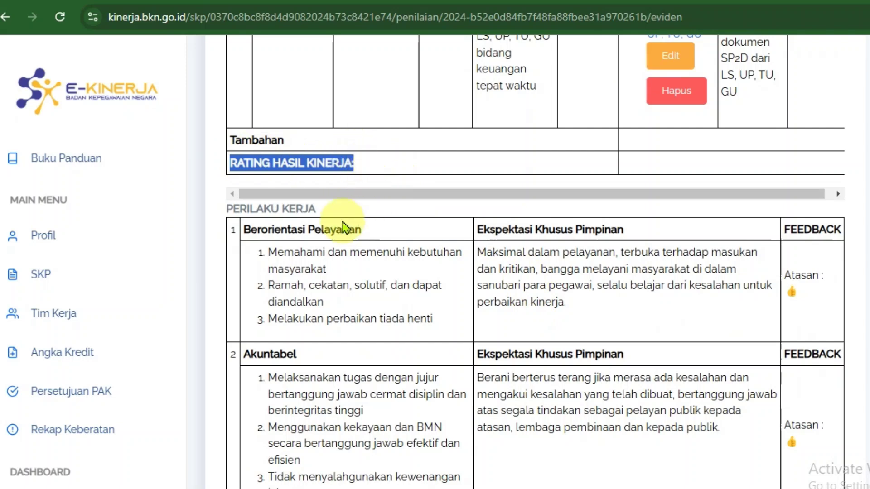
pyautogui.scroll(10, 464, 294)
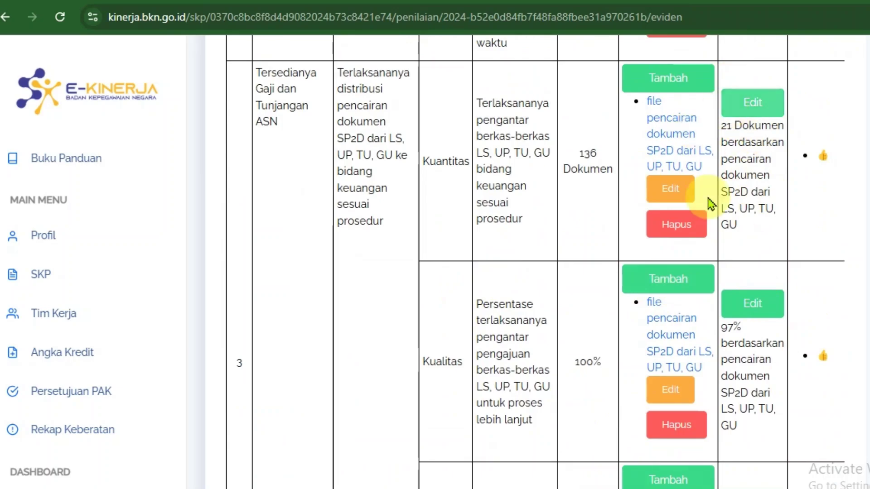
pyautogui.scroll(-15, 800, 373)
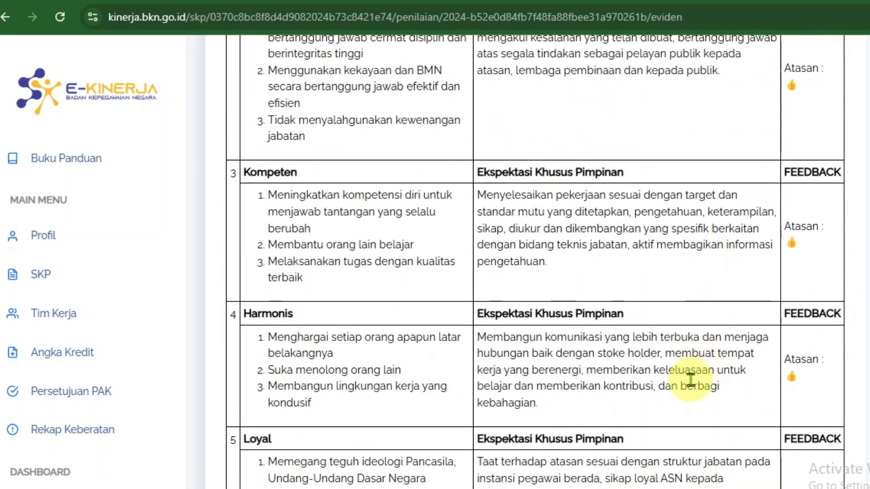
pyautogui.scroll(10, 687, 386)
pyautogui.scroll(20, 686, 385)
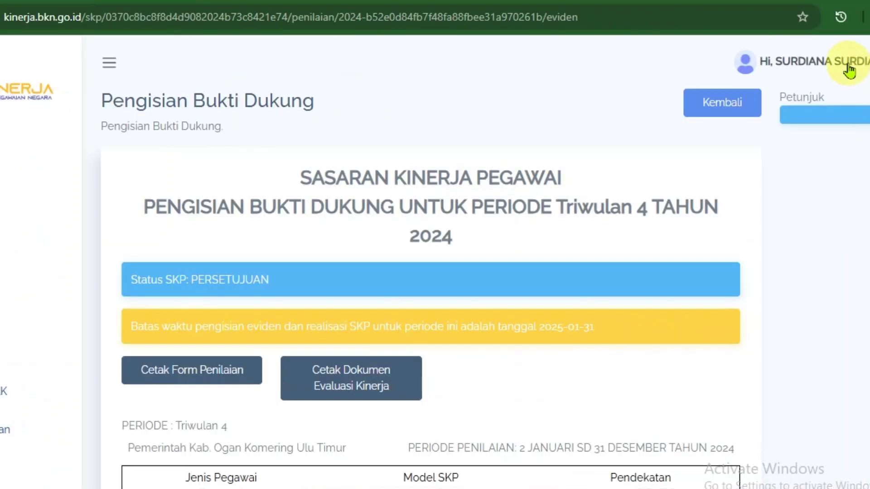
pyautogui.click(842, 66)
pyautogui.click(772, 67)
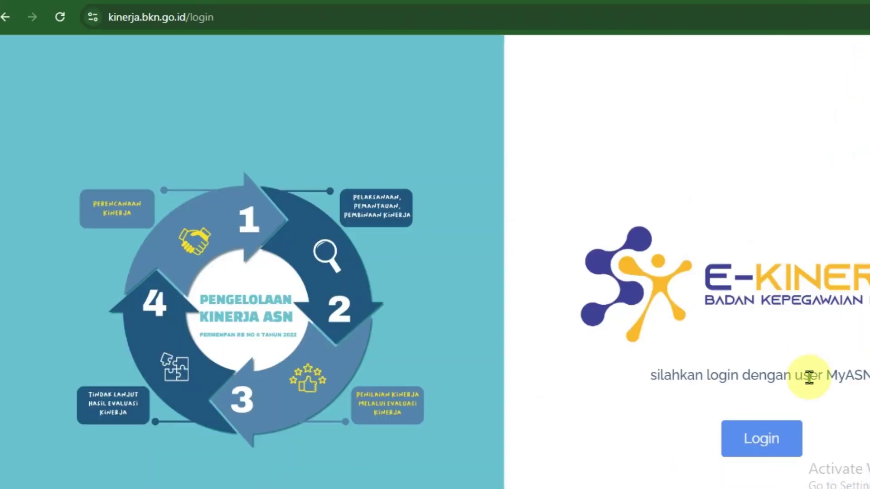
# - Log in through SSO with the saved supervisor account
pyautogui.click(783, 446)
pyautogui.click(529, 274)
pyautogui.click(790, 390)
pyautogui.click(636, 380)
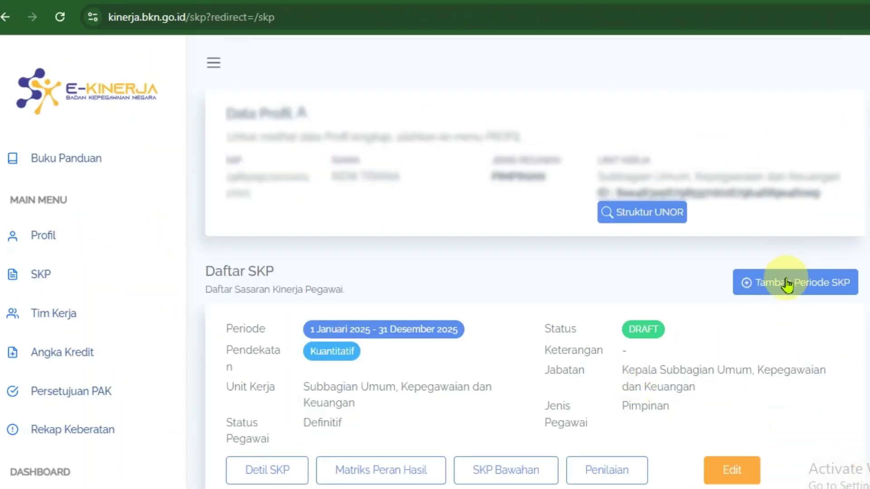
# - Open the 2024 SKP's Penilaian, then Pemantauan dan Evaluasi, and Triwulan 4's Penilaian Bawahan
pyautogui.scroll(-8, 535, 317)
pyautogui.moveTo(470, 239); pyautogui.dragTo(264, 227)
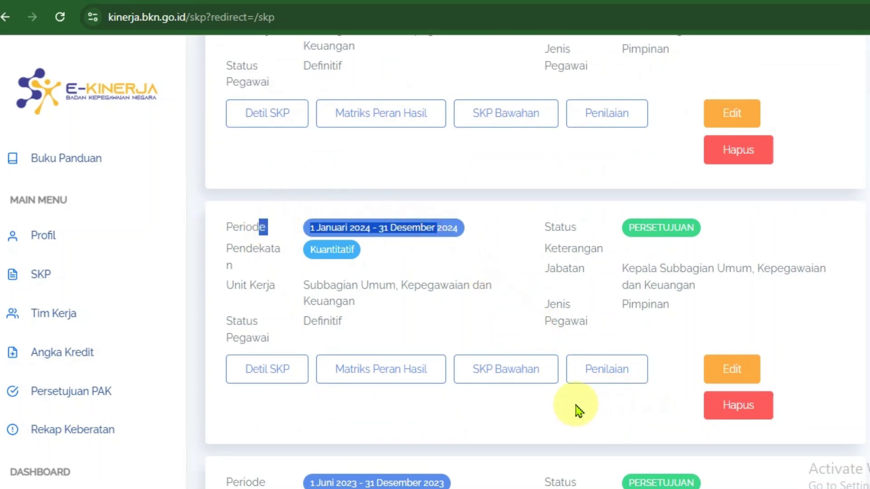
pyautogui.click(607, 379)
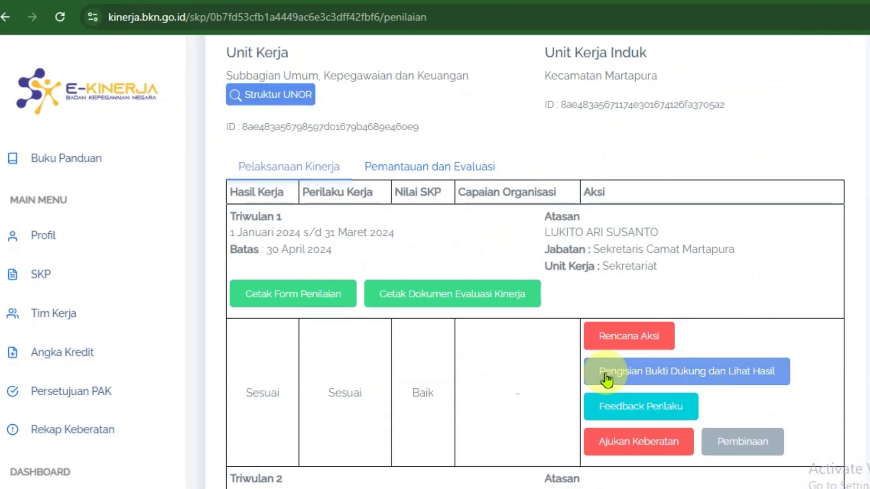
pyautogui.click(463, 175)
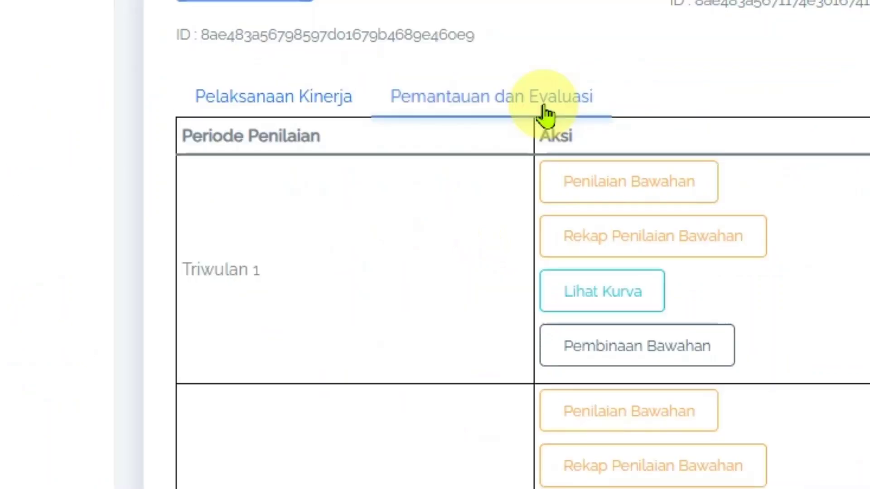
pyautogui.scroll(-7, 544, 219)
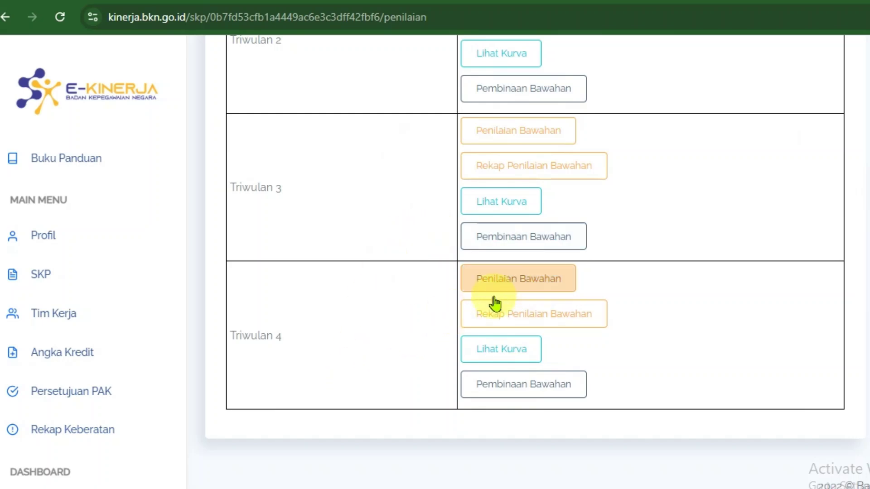
pyautogui.click(508, 285)
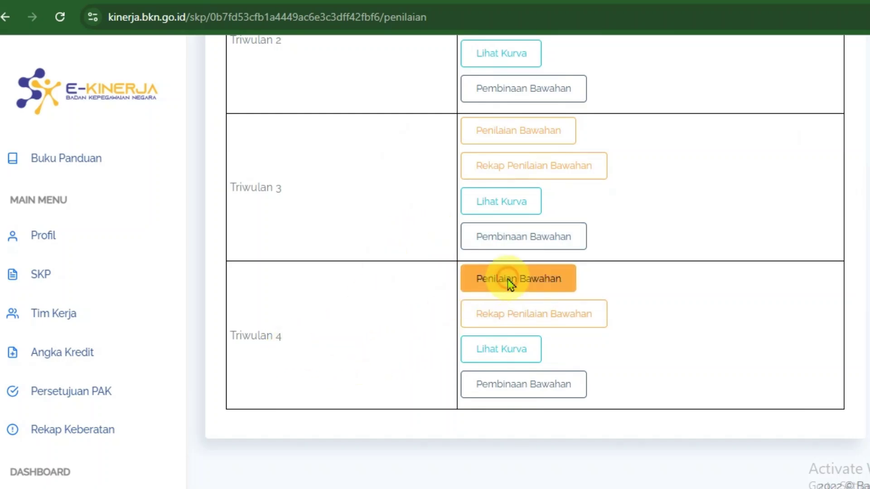
pyautogui.click(525, 200)
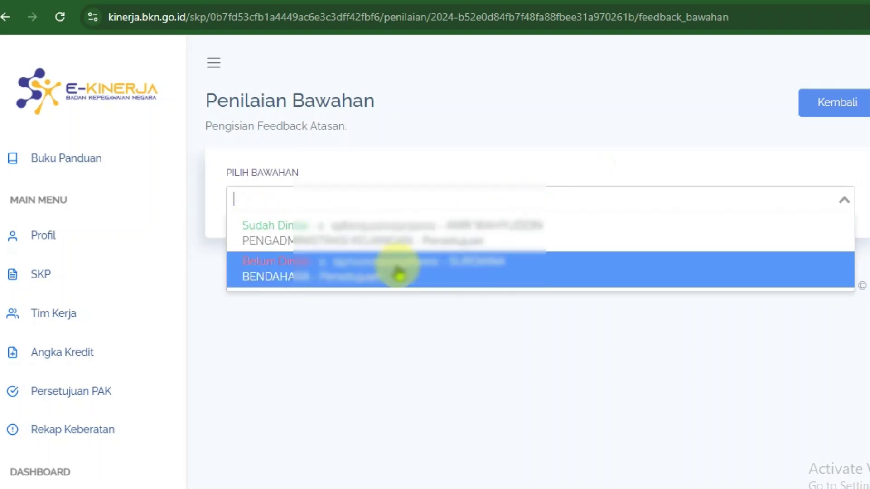
# - Select the unrated subordinate and set Rating Hasil Kerja to SESUAI EKSPEKTASI
pyautogui.click(397, 270)
pyautogui.scroll(-20, 705, 365)
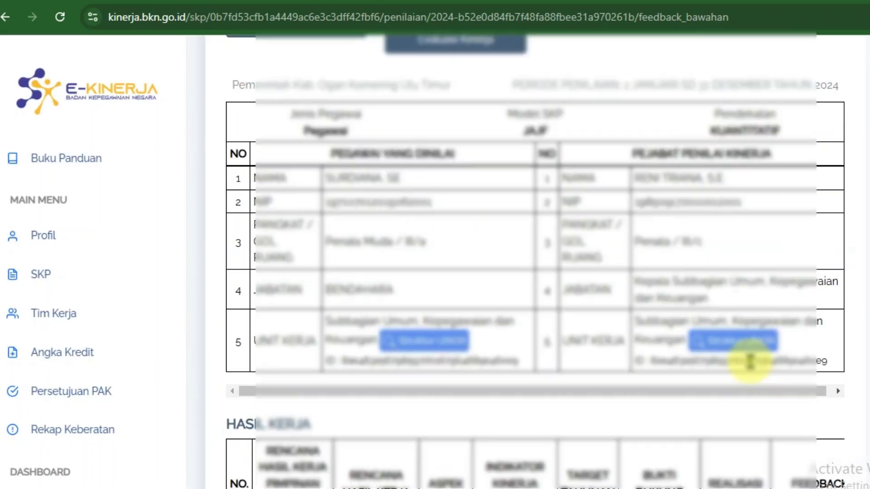
pyautogui.scroll(-10, 734, 376)
pyautogui.scroll(5, 719, 382)
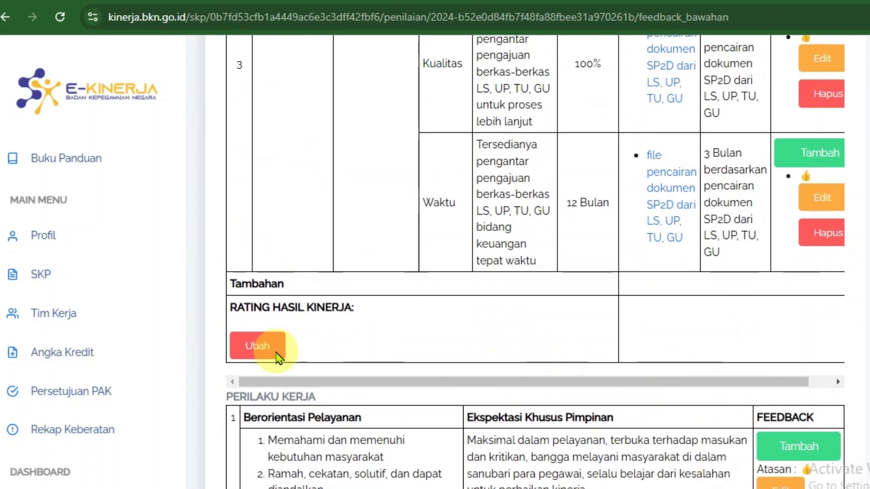
pyautogui.click(265, 345)
pyautogui.click(305, 148)
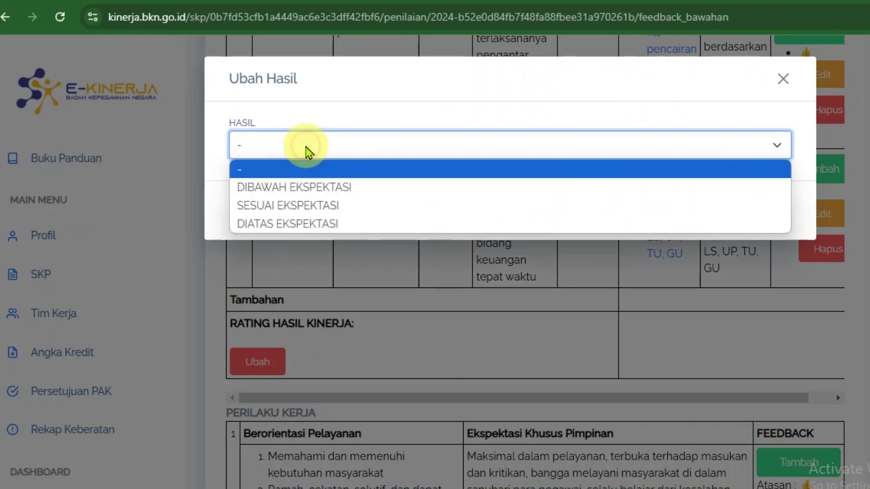
pyautogui.click(320, 206)
pyautogui.click(762, 210)
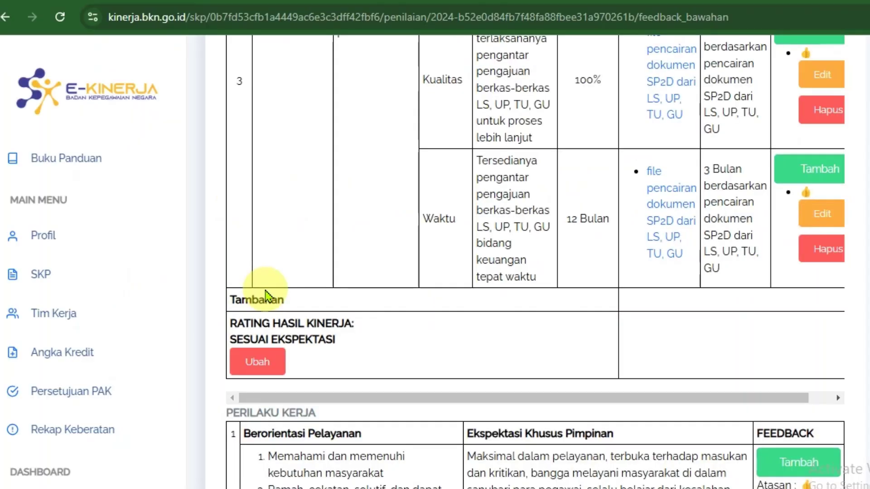
# - Set Rating Perilaku Kerja to SESUAI EKSPEKTASI, confirming the predicate reads BAIK
pyautogui.scroll(-15, 157, 295)
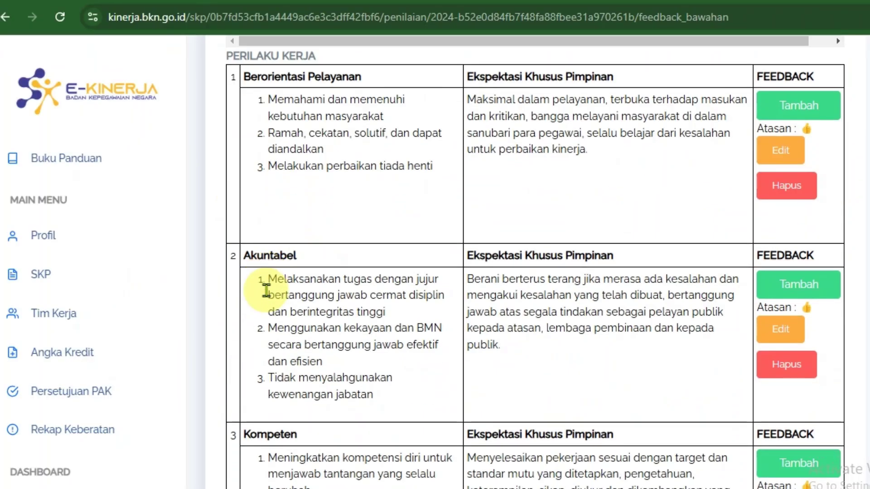
pyautogui.scroll(-6, 267, 294)
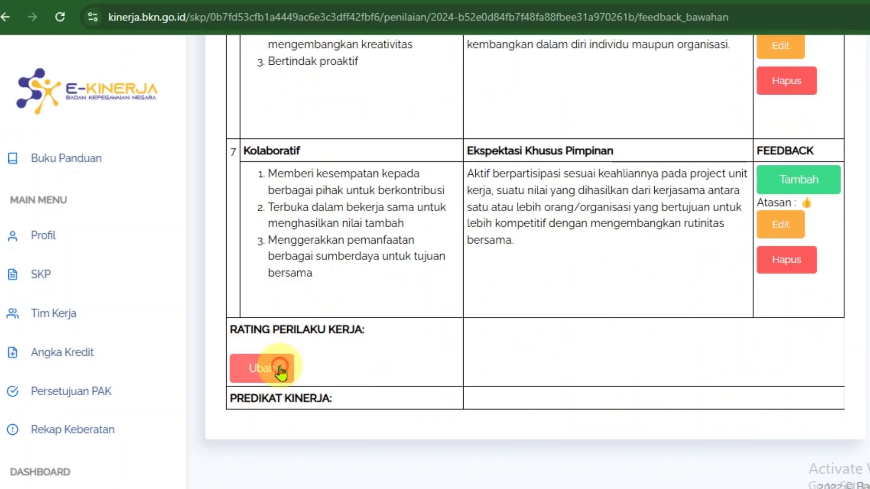
pyautogui.click(289, 398)
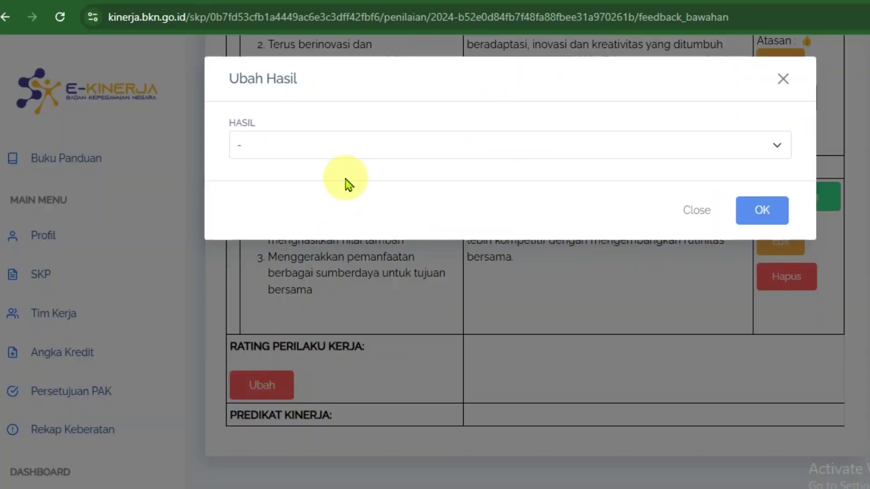
pyautogui.click(324, 144)
pyautogui.click(311, 205)
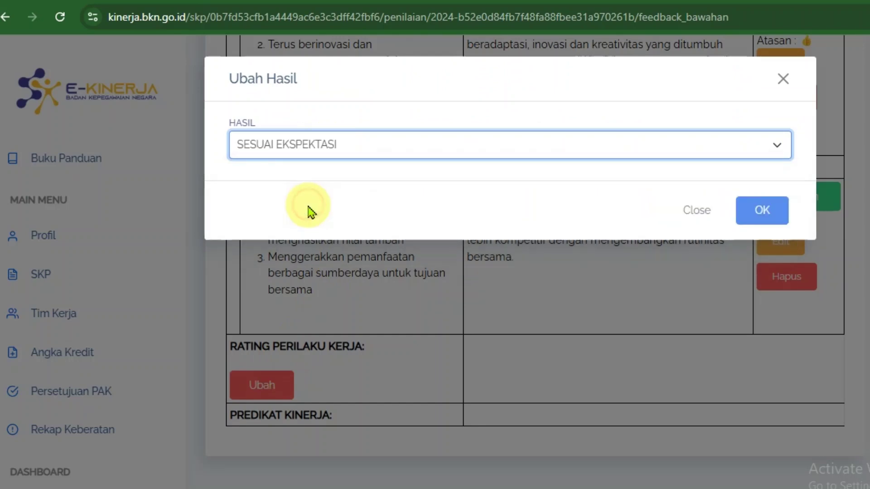
pyautogui.click(757, 213)
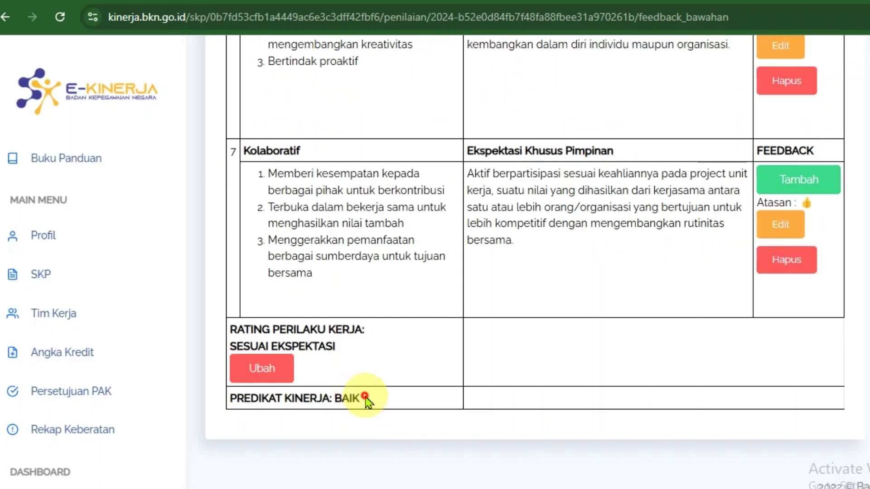
pyautogui.moveTo(360, 399); pyautogui.dragTo(330, 399)
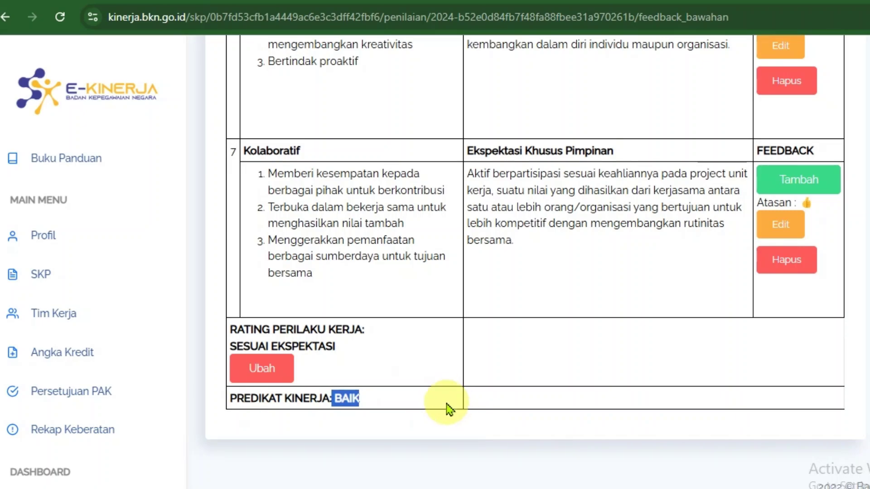
pyautogui.scroll(15, 390, 379)
pyautogui.scroll(20, 395, 390)
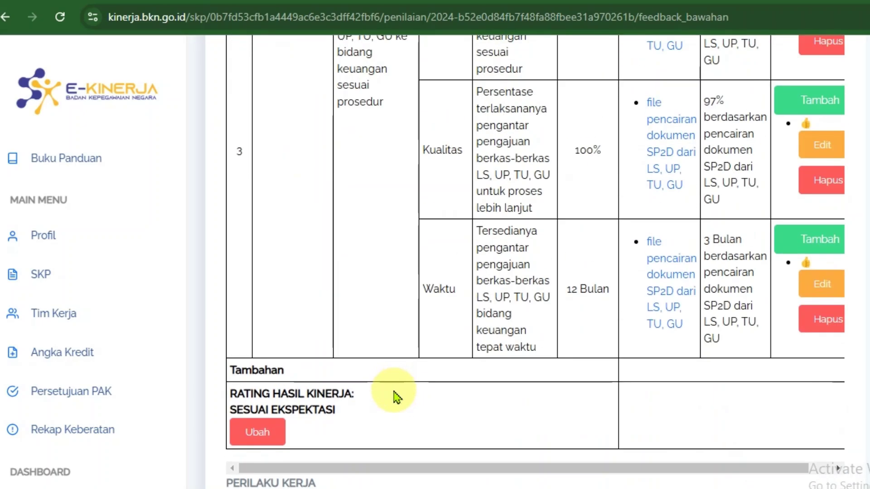
pyautogui.scroll(5, 398, 388)
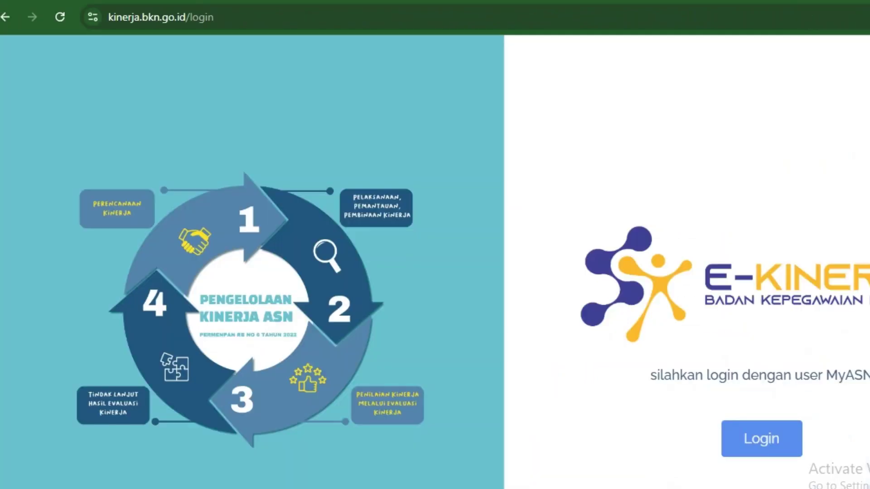
# - Log back in via SSO and open the 2024 SKP's Penilaian page at Triwulan 4
pyautogui.click(760, 447)
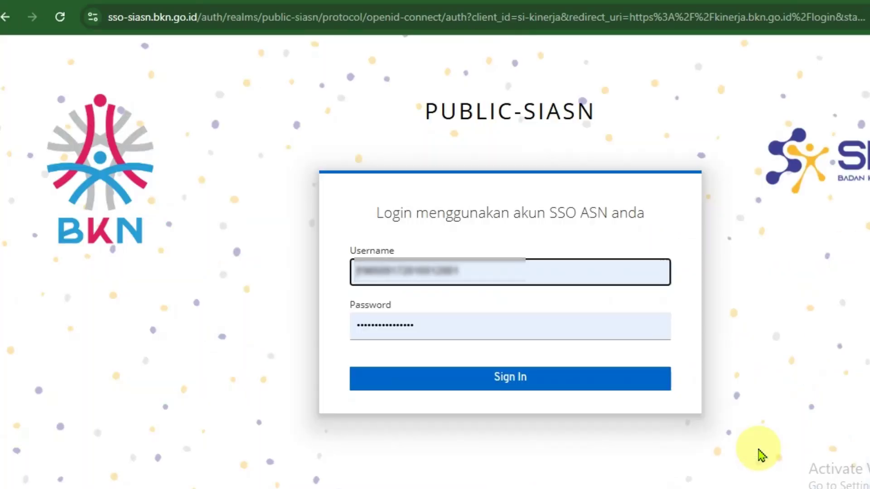
pyautogui.click(644, 381)
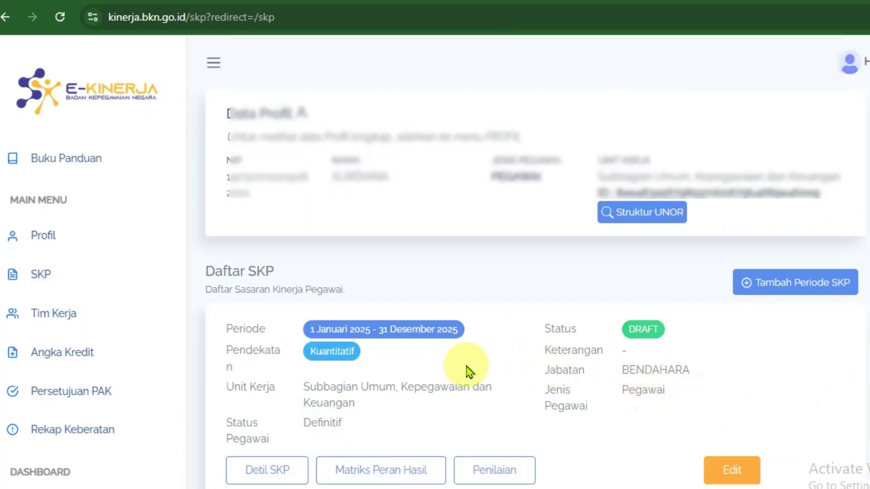
pyautogui.scroll(-4, 466, 368)
pyautogui.scroll(-4, 462, 365)
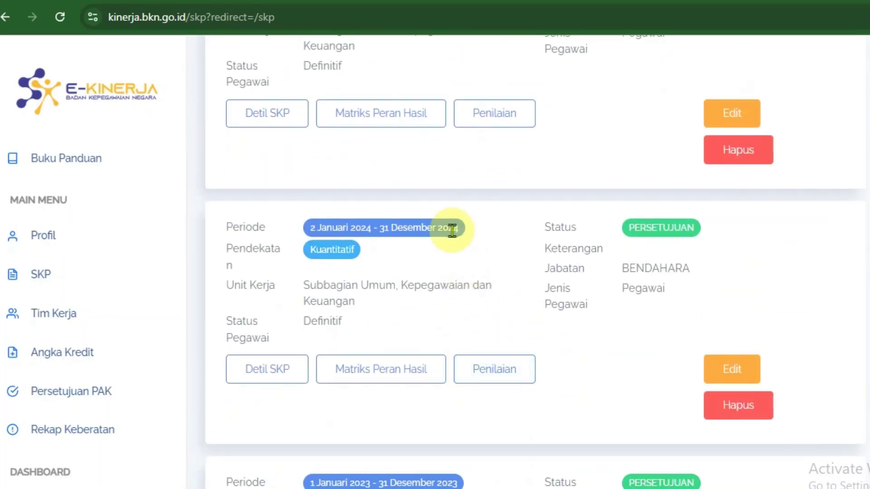
pyautogui.click(496, 378)
pyautogui.scroll(-5, 485, 358)
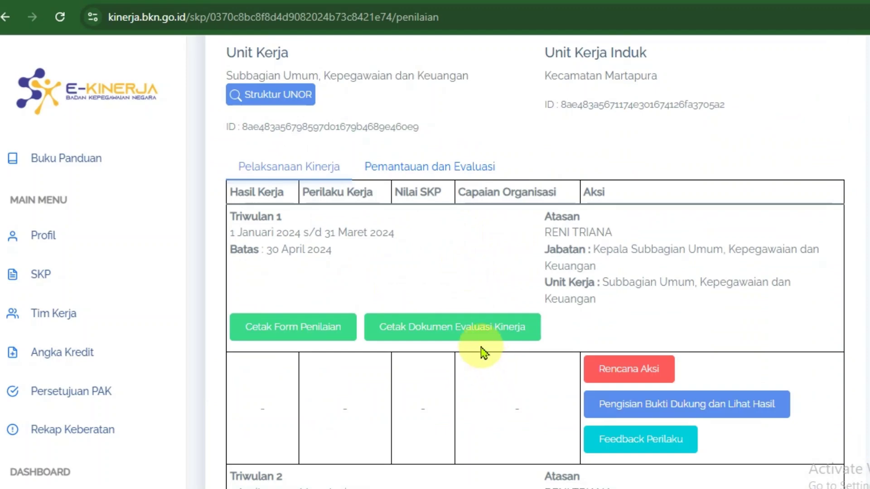
pyautogui.scroll(-15, 466, 365)
pyautogui.scroll(-4, 473, 369)
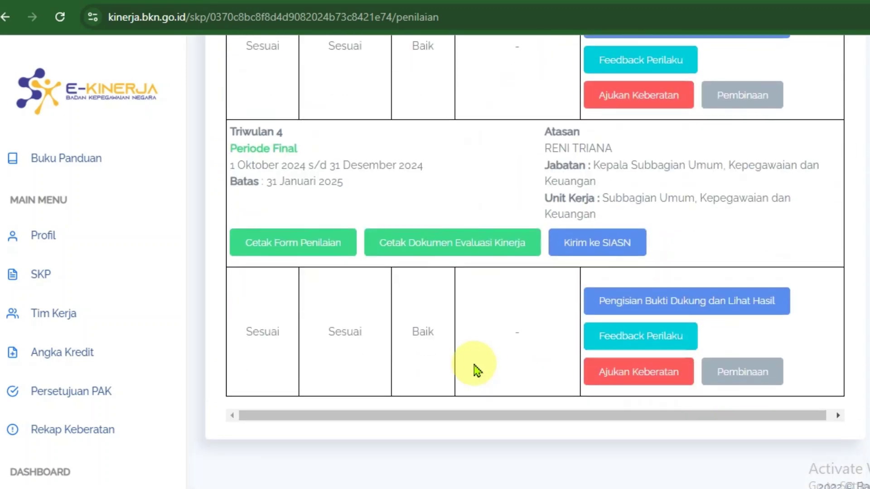
# - Open Triwulan 4's Pengisian Bukti Dukung dan Lihat Hasil and check both Sesuai Ekspektasi ratings and predicate BAIK
pyautogui.click(646, 312)
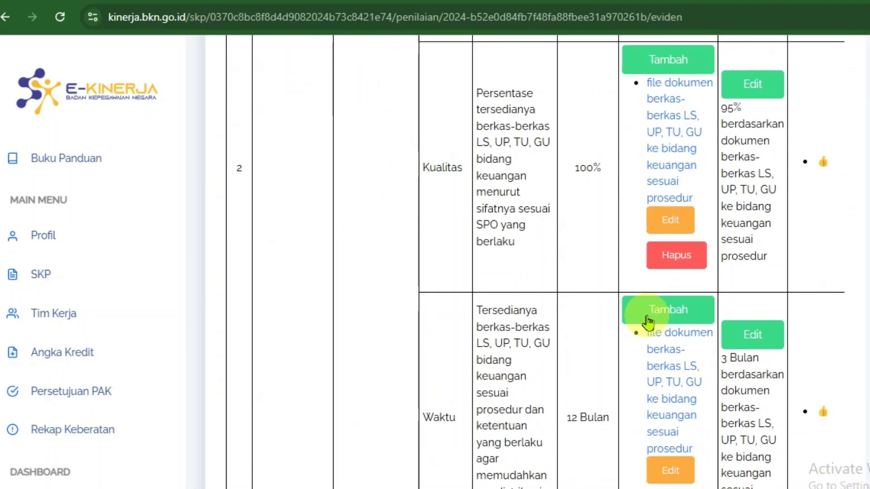
pyautogui.scroll(-20, 651, 320)
pyautogui.scroll(8, 641, 318)
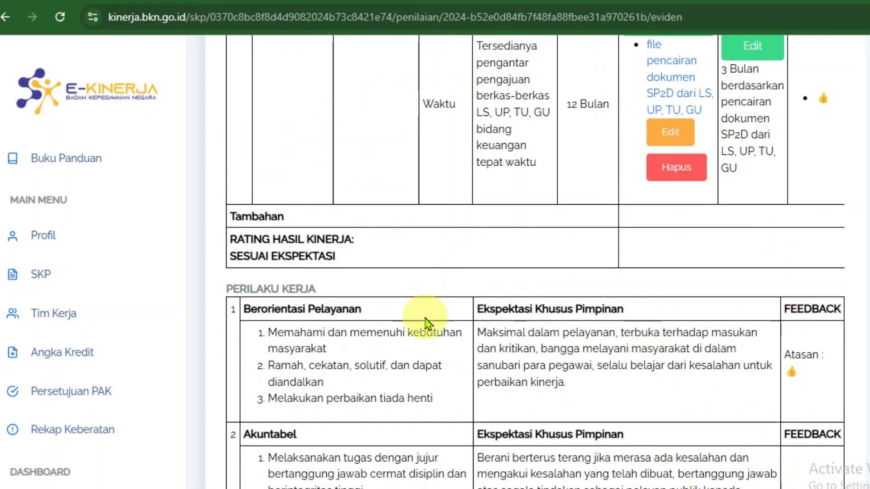
pyautogui.moveTo(369, 259); pyautogui.dragTo(194, 246)
pyautogui.scroll(-18, 342, 389)
pyautogui.moveTo(338, 374); pyautogui.dragTo(243, 374)
pyautogui.moveTo(371, 403); pyautogui.dragTo(333, 398)
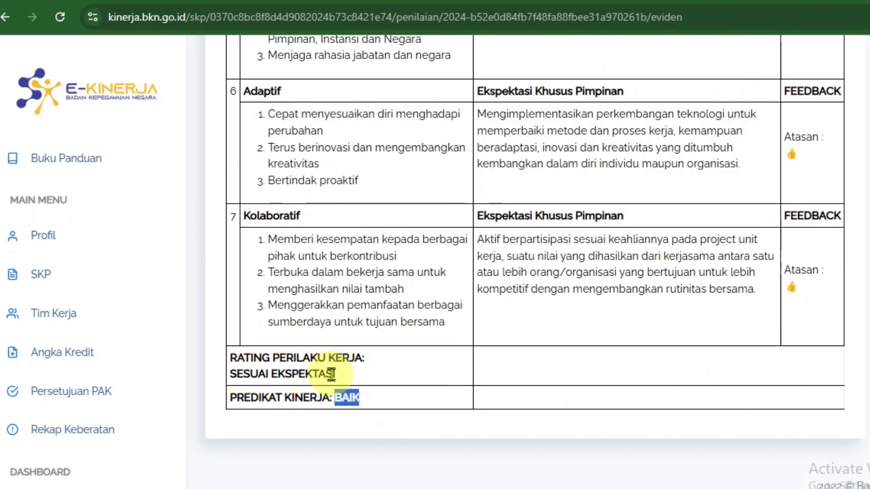
# - Go back to the SKP list from the sidebar
pyautogui.scroll(2, 467, 375)
pyautogui.scroll(15, 796, 299)
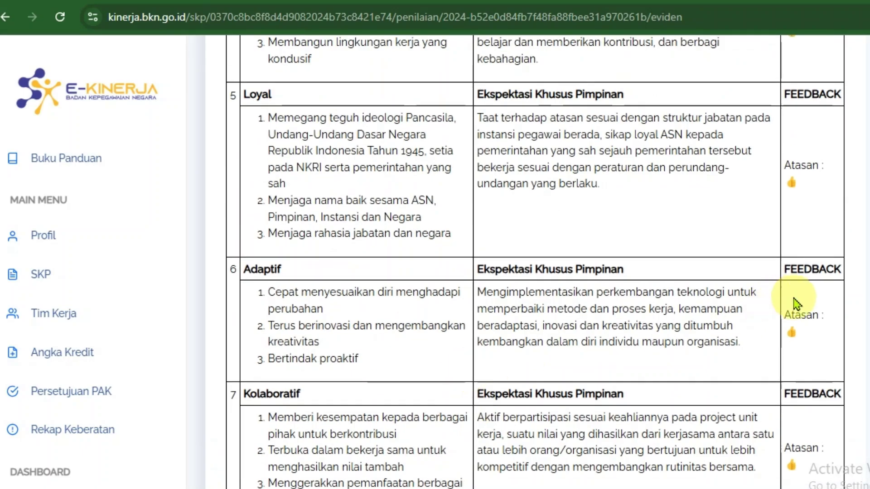
pyautogui.scroll(6, 804, 304)
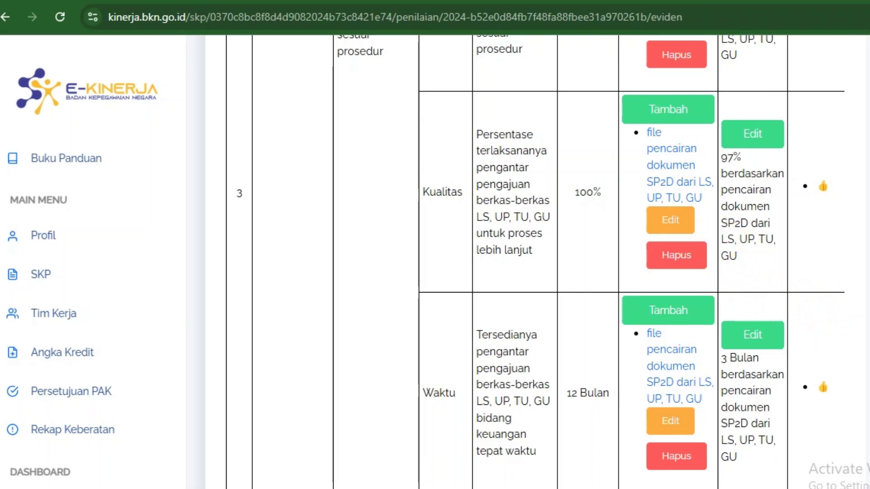
pyautogui.scroll(-7, 534, 263)
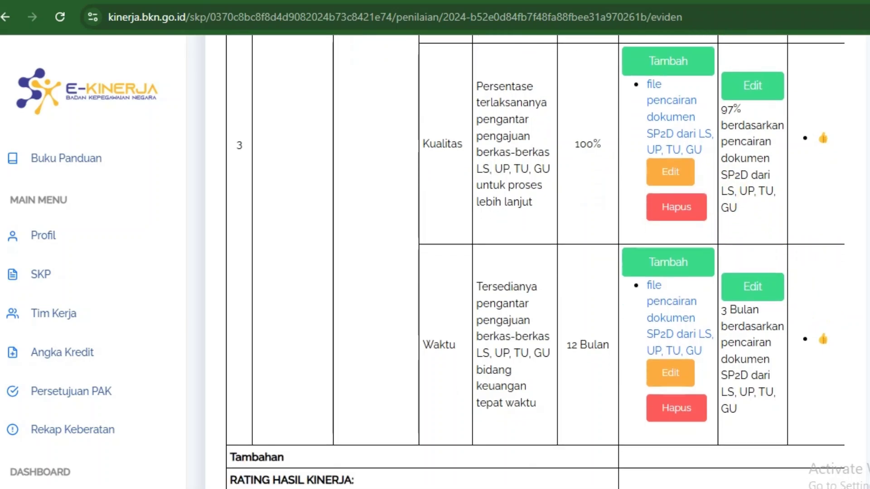
pyautogui.scroll(-13, 297, 394)
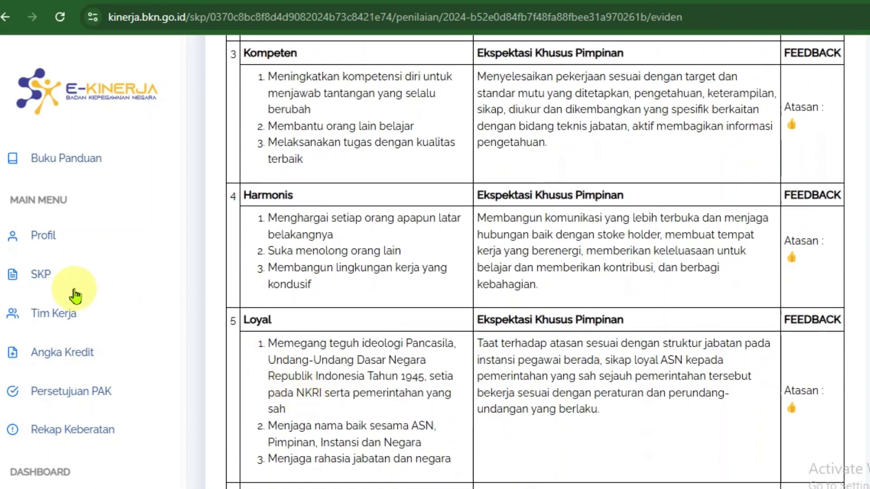
pyautogui.click(55, 277)
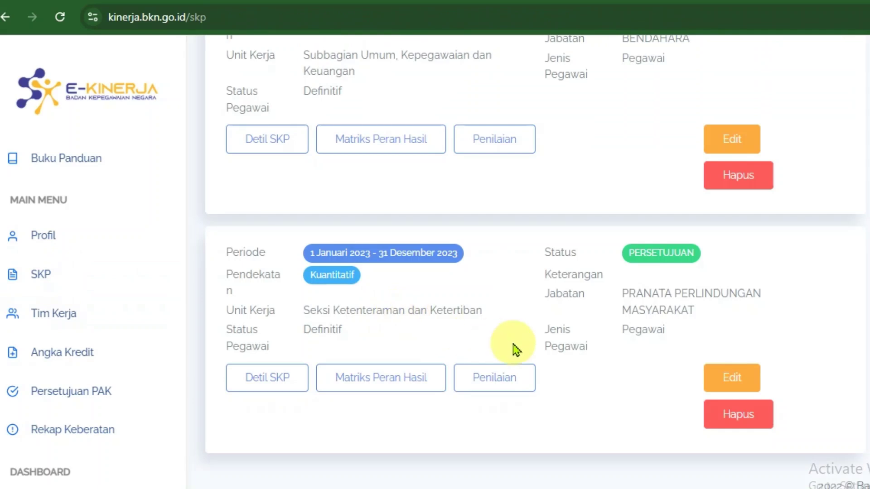
# - On the 2024 SKP's Penilaian page, use Kirim ke SIASN for Triwulan 4 and OK the alert
pyautogui.scroll(4, 518, 336)
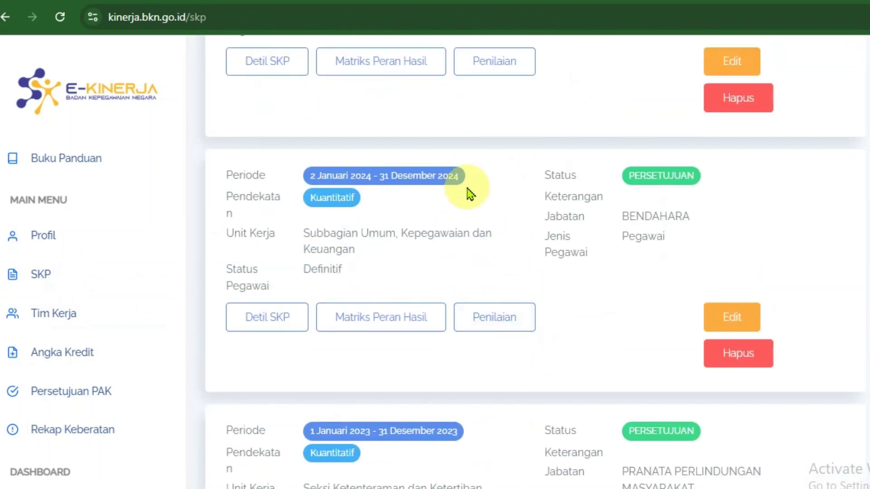
pyautogui.click(497, 327)
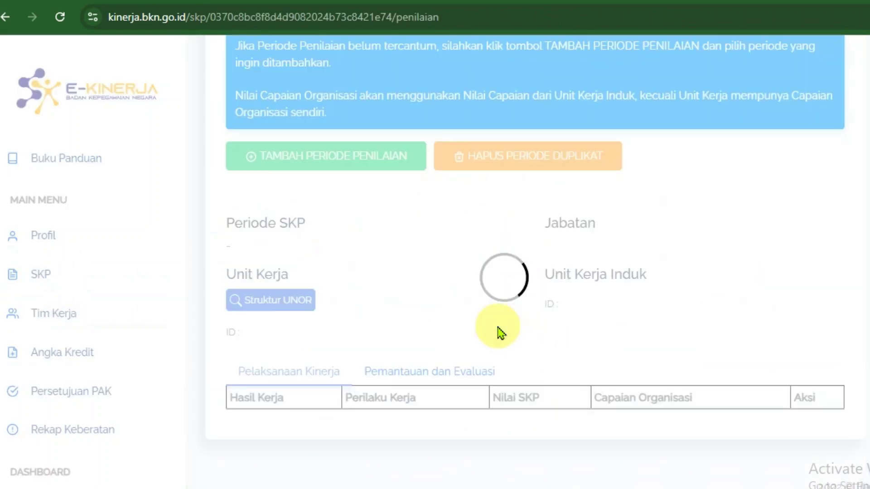
pyautogui.scroll(-10, 722, 317)
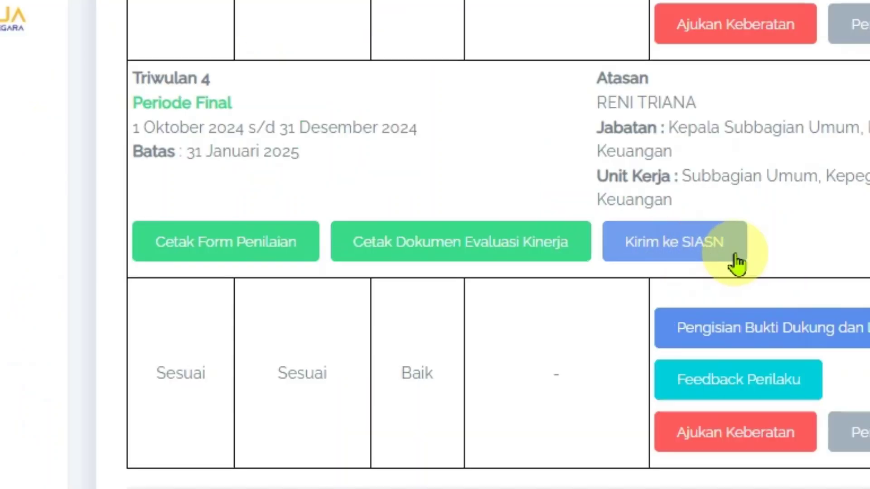
pyautogui.click(710, 256)
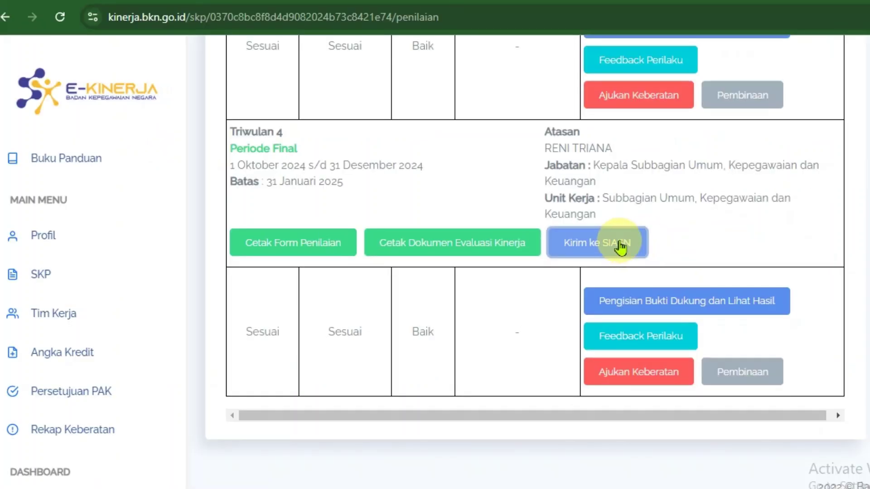
pyautogui.click(620, 244)
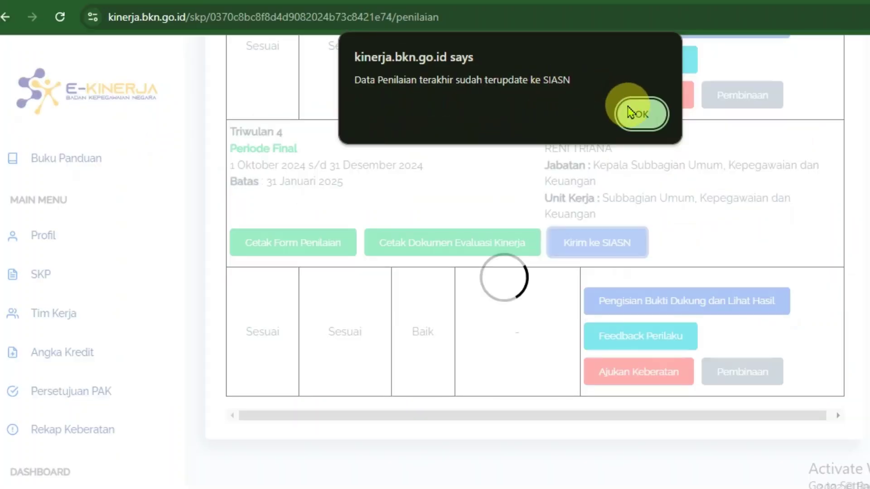
pyautogui.click(734, 164)
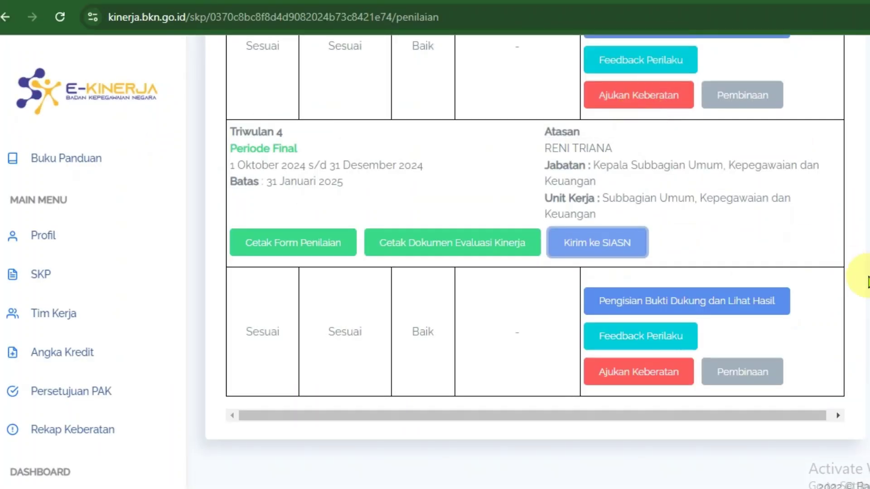